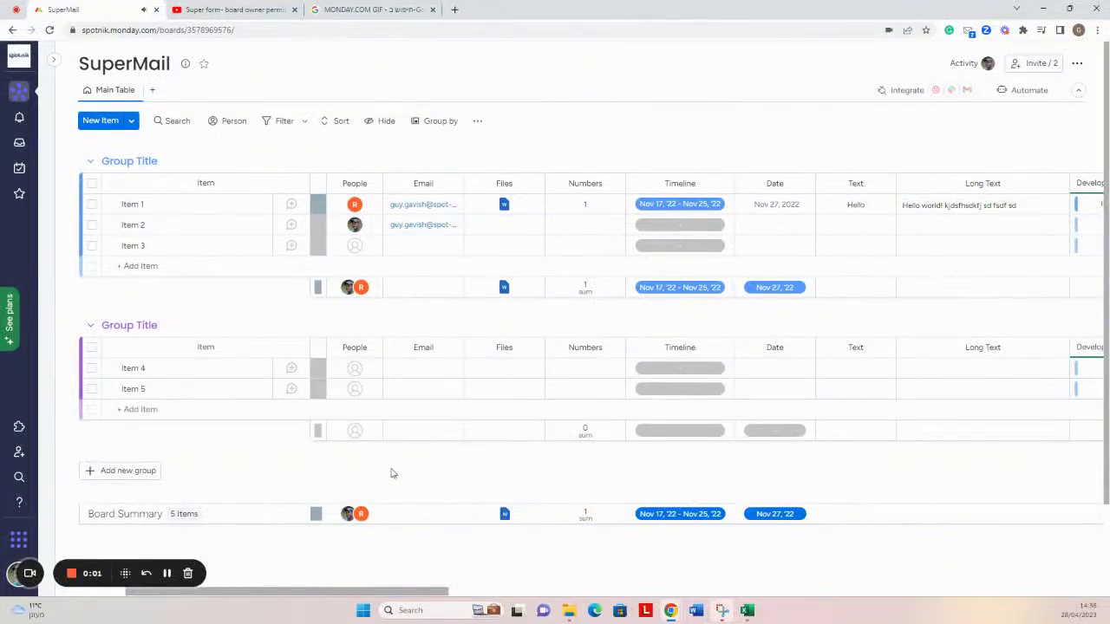
- Add the SuperMail app as a board view, found by searching 'SUPER' among apps
scroll(327, 595, "left", 5)
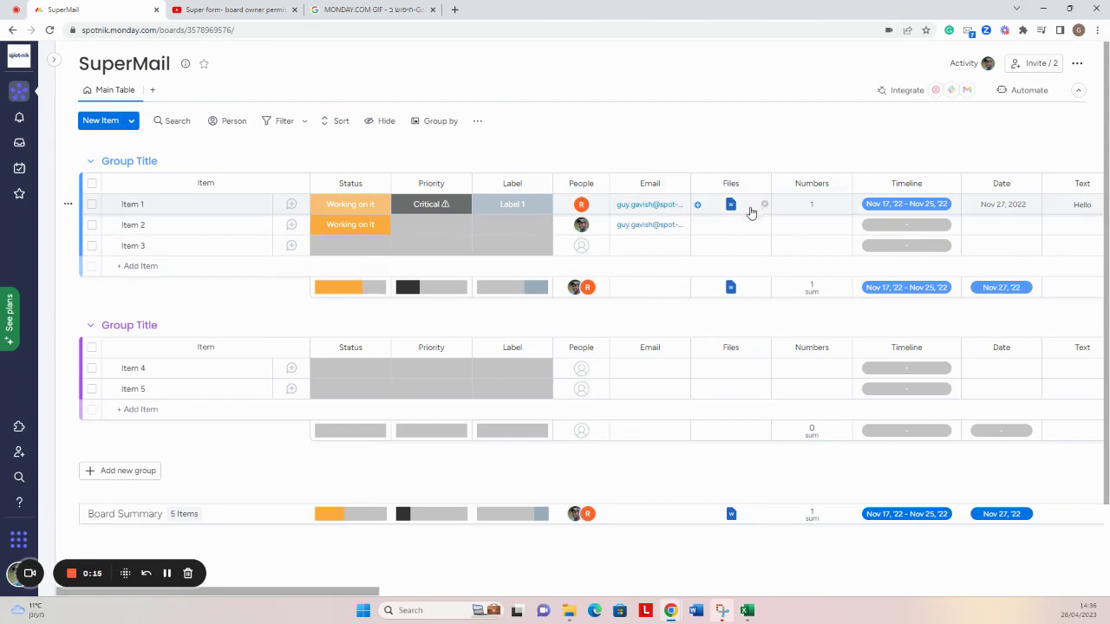
left_click_drag(350, 593, 611, 593)
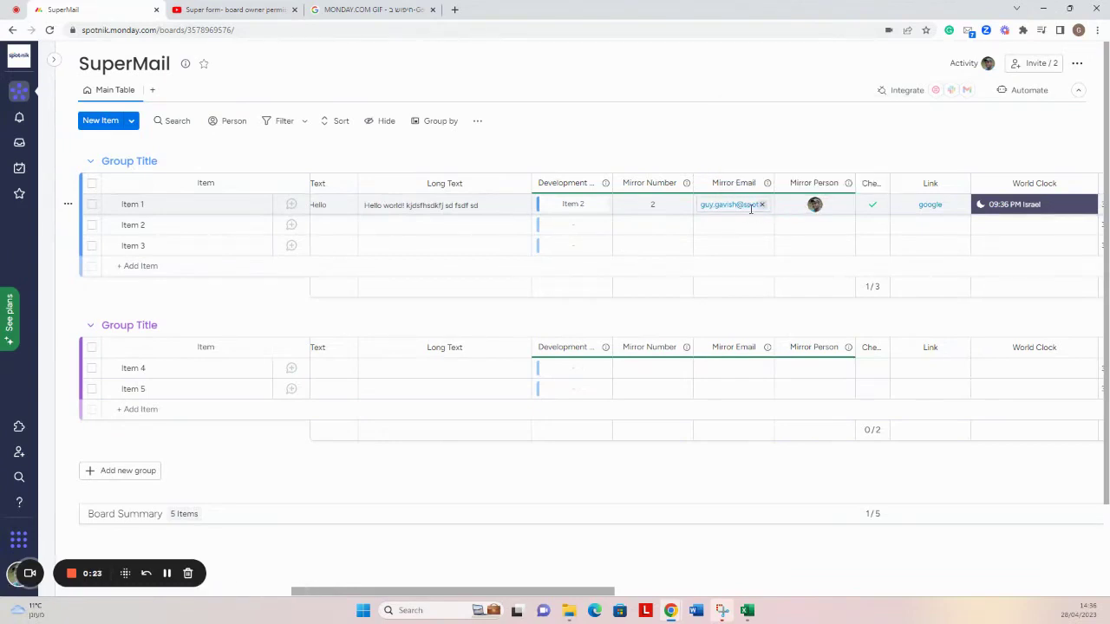
left_click_drag(491, 596, 180, 594)
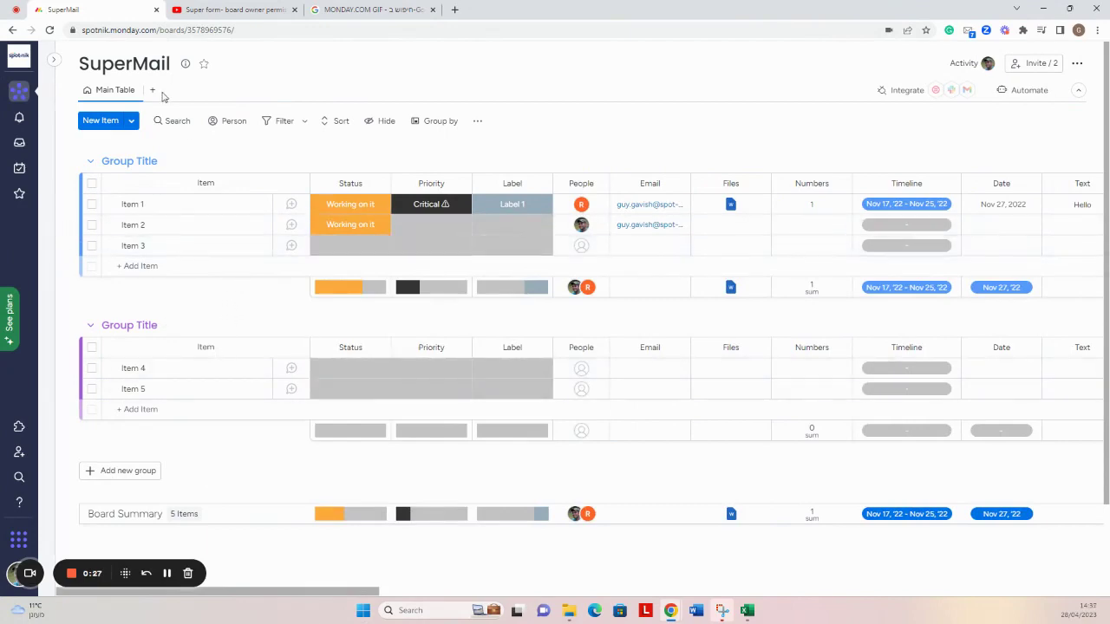
left_click(152, 90)
left_click(178, 276)
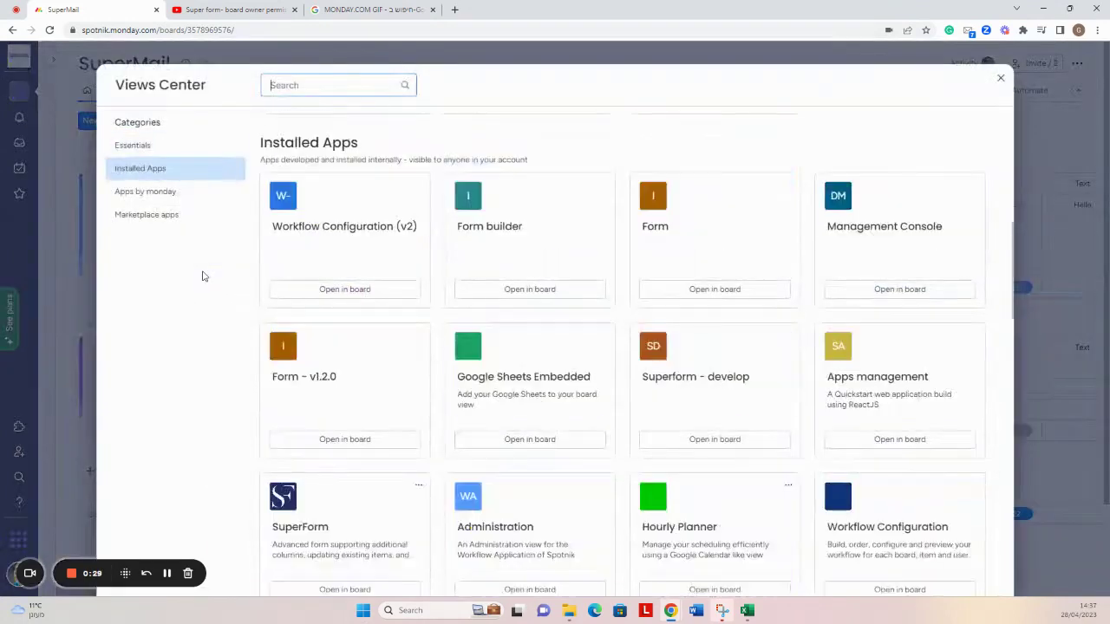
type("SUPER")
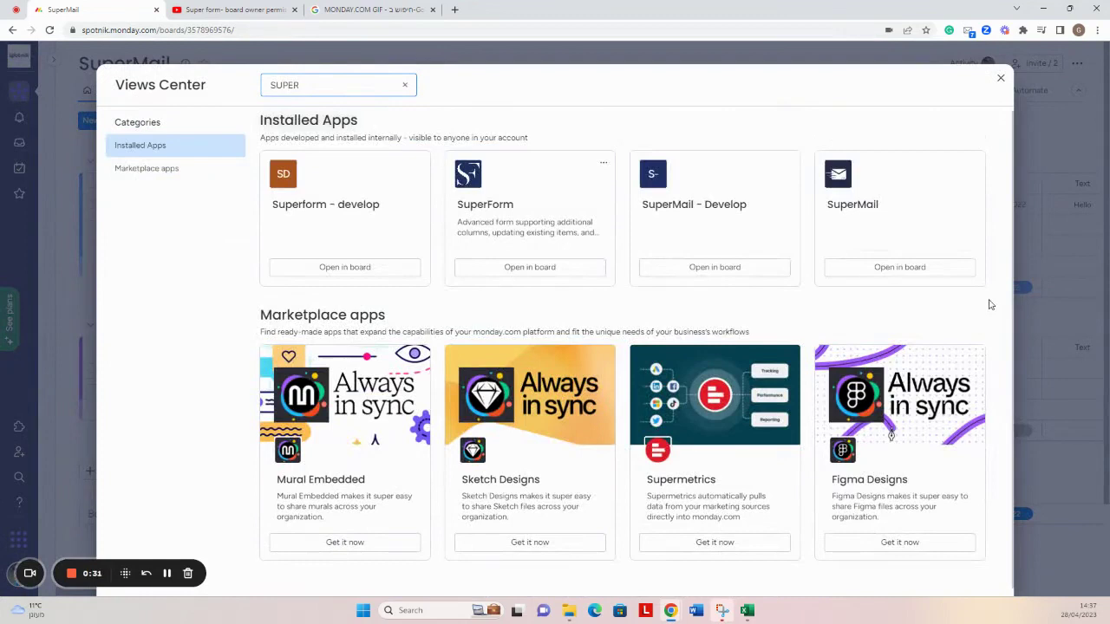
left_click(899, 267)
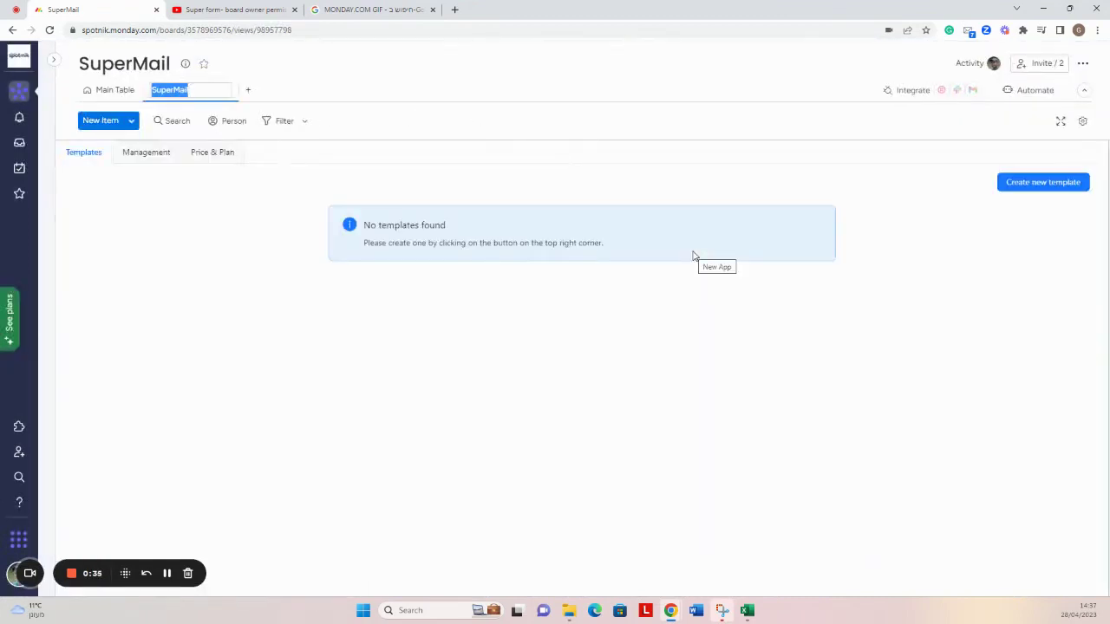
- Create a new email template and rename it 'First Template'
left_click(1037, 192)
left_click(156, 219)
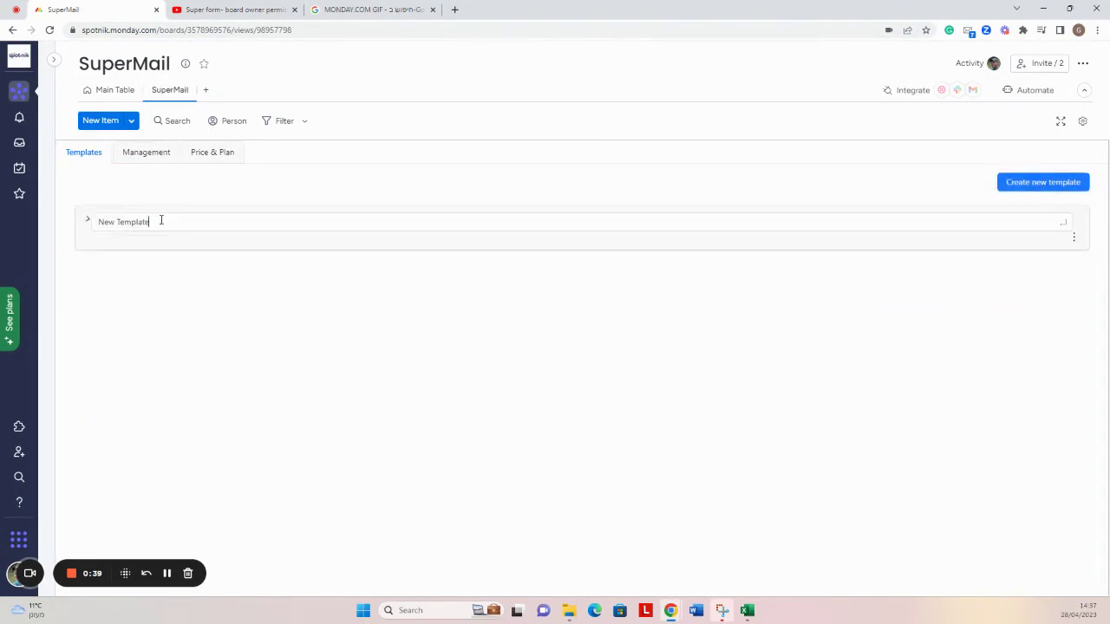
left_click_drag(159, 221, 90, 219)
type("Fi")
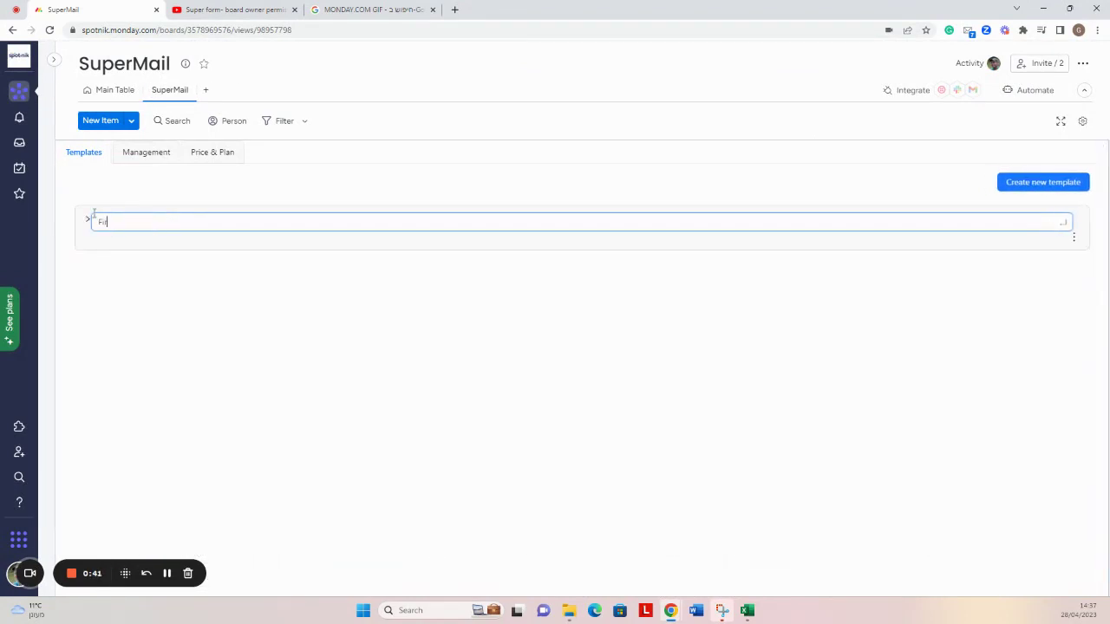
type("rst Template")
key("Return")
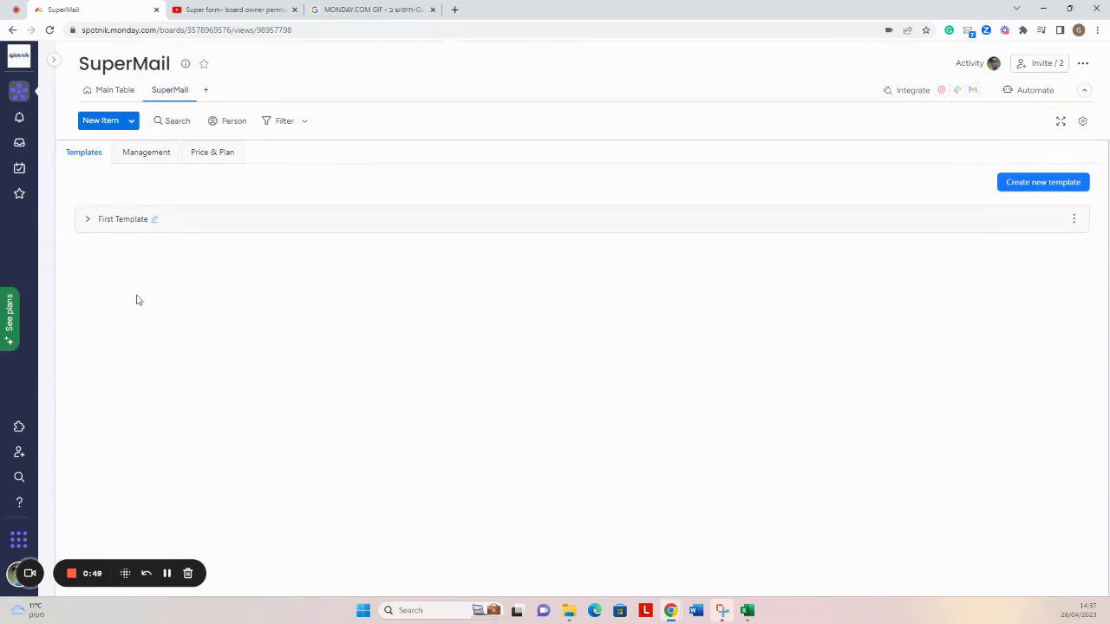
left_click(1075, 219)
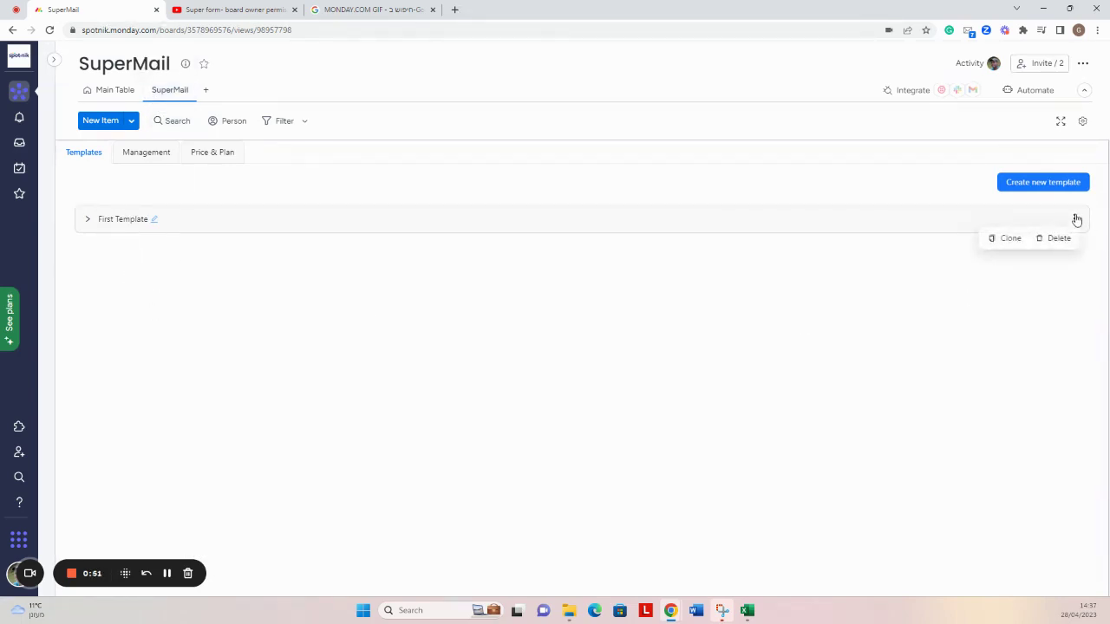
left_click(417, 234)
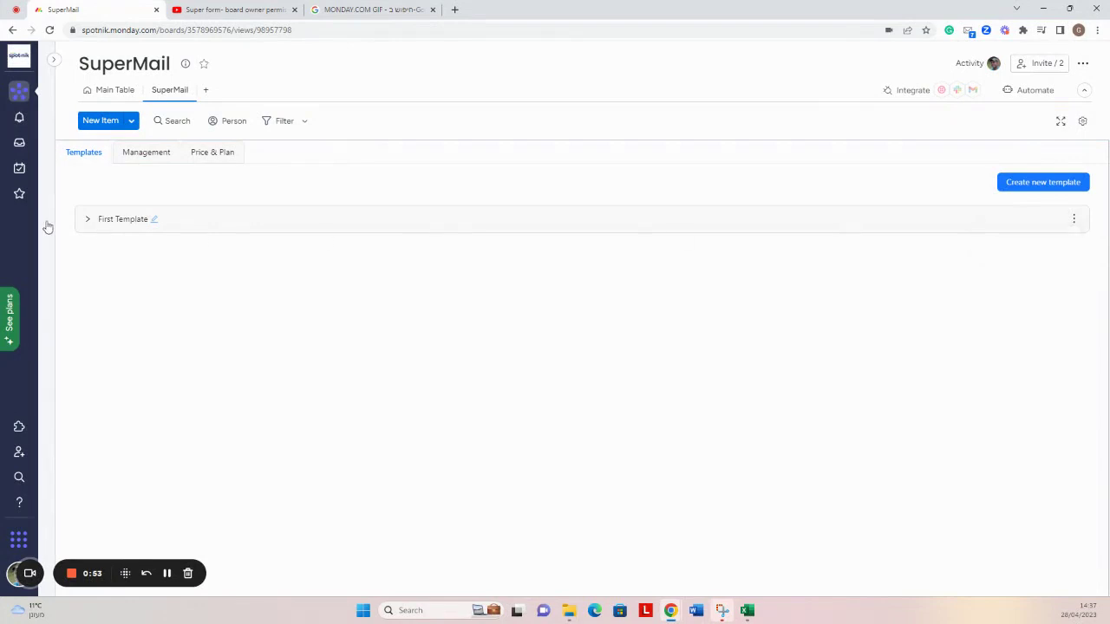
- Set First Template's From field to the existing connected email account instead of adding a new one
left_click(86, 221)
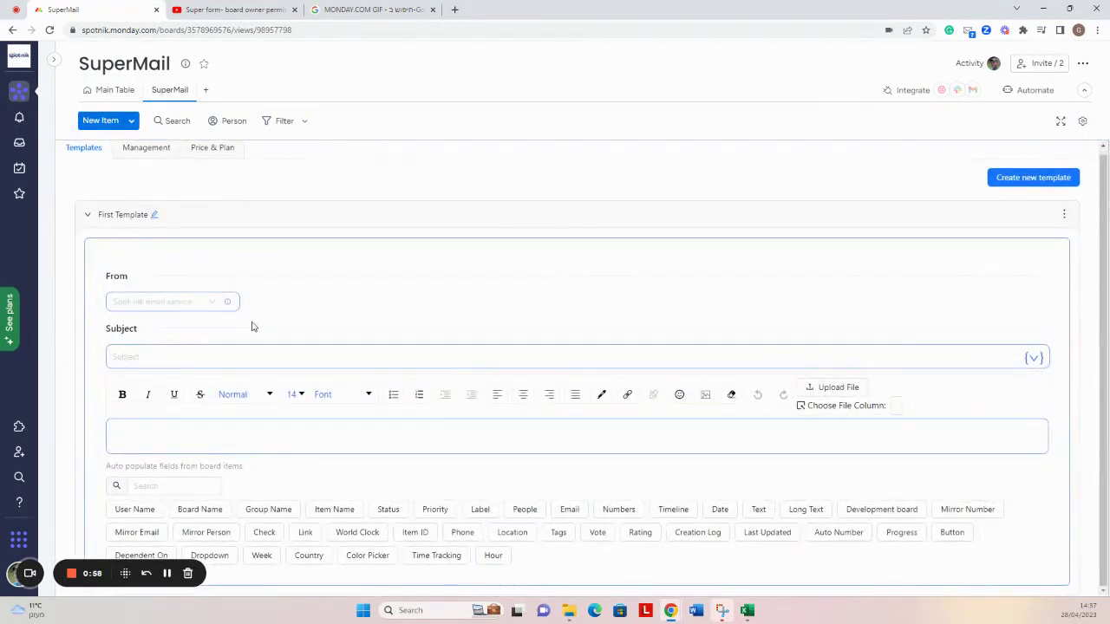
left_click(212, 302)
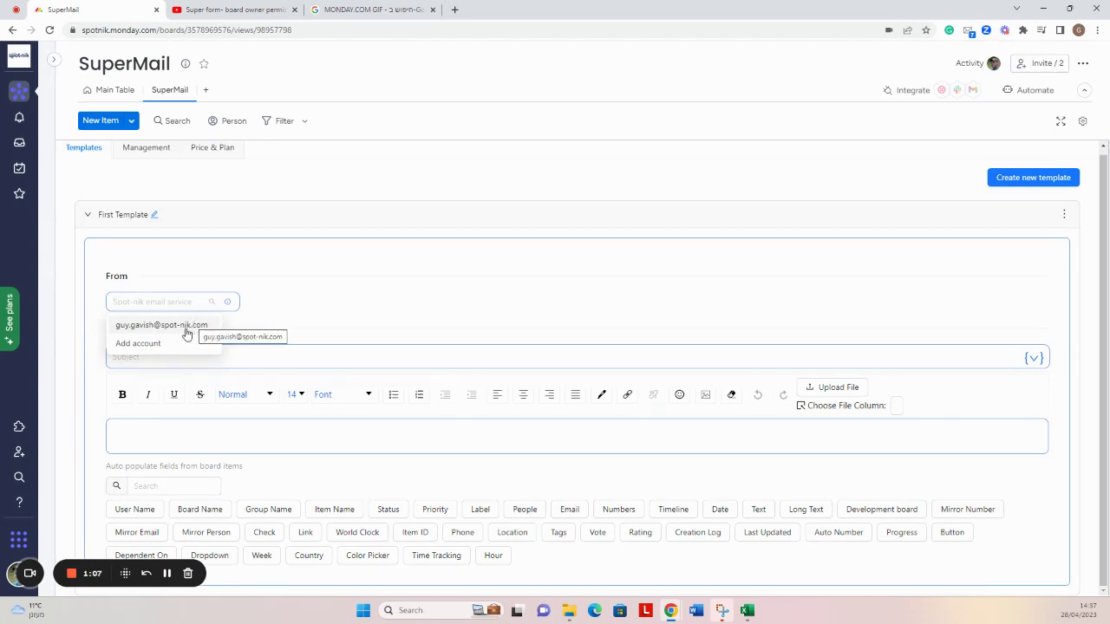
left_click(141, 344)
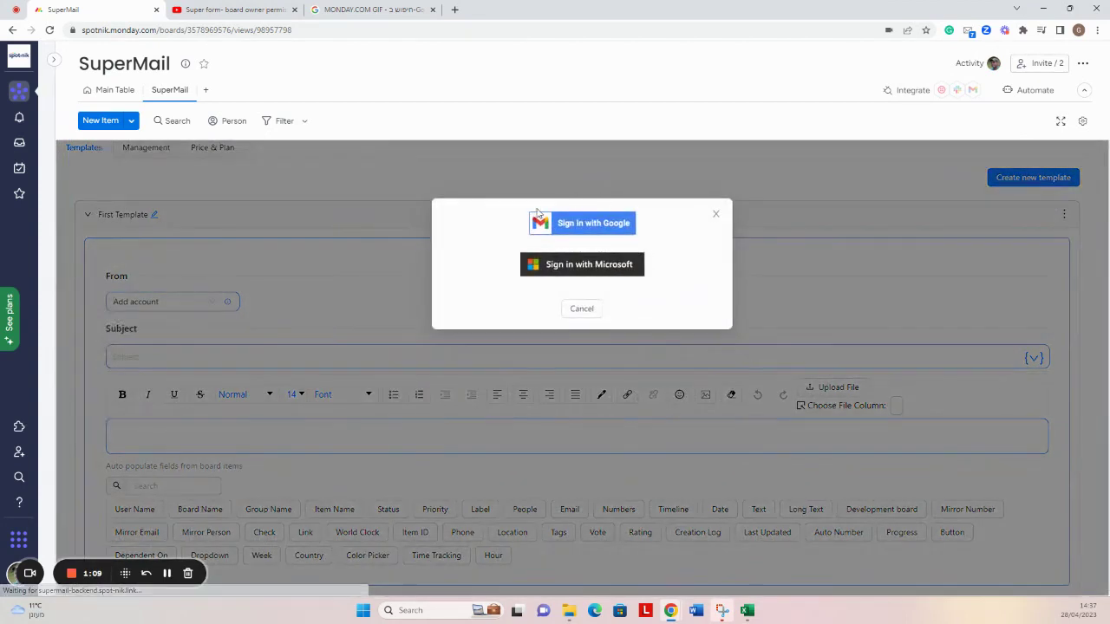
left_click(715, 214)
left_click(186, 301)
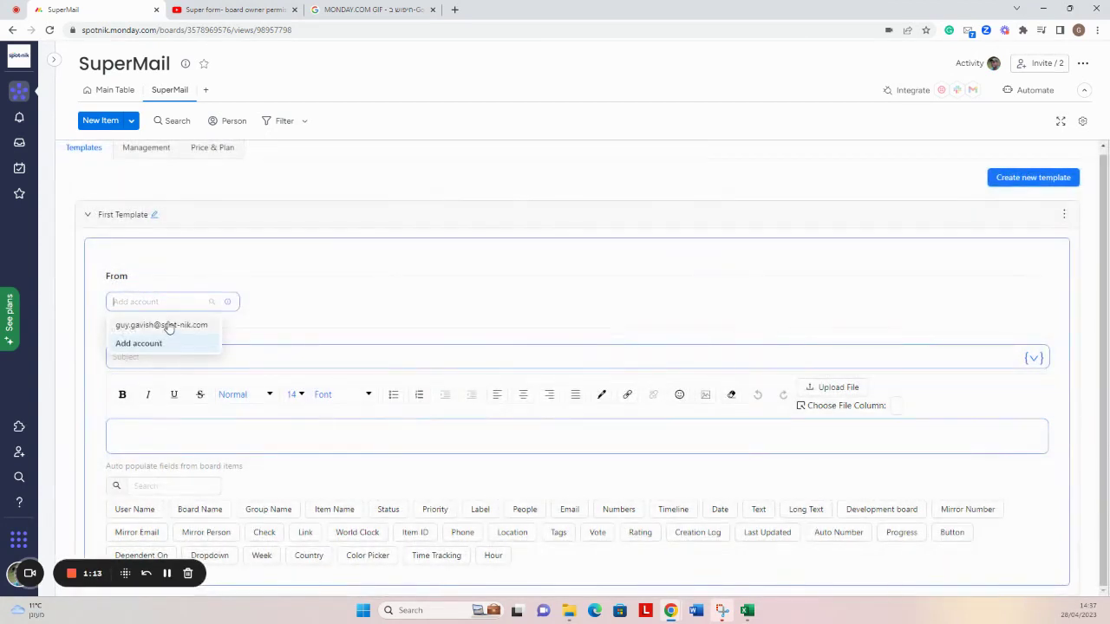
left_click(169, 326)
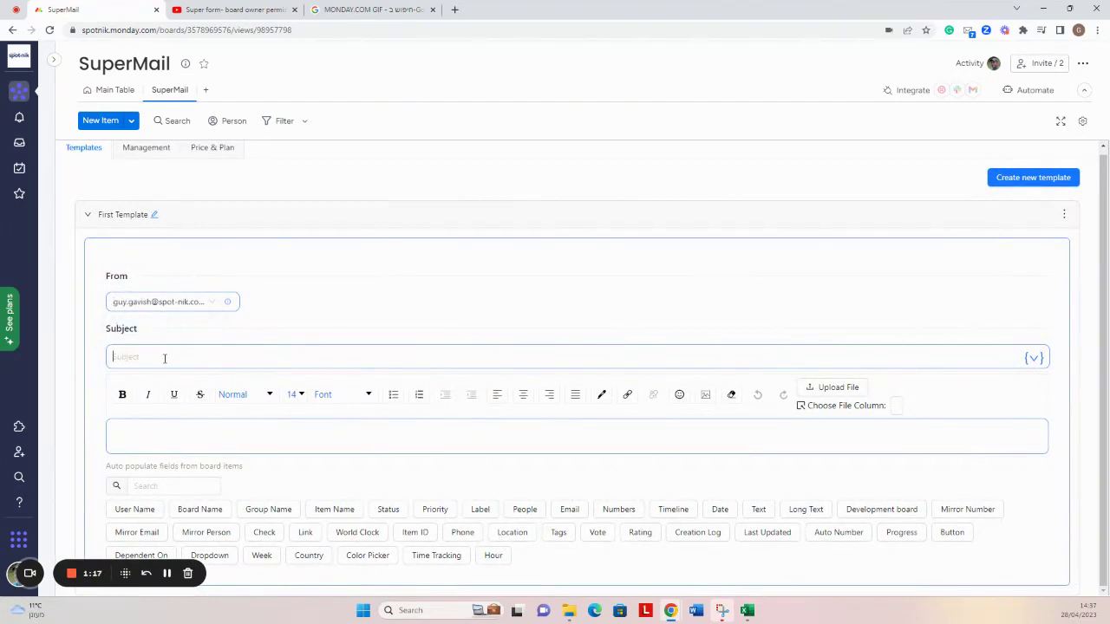
- Set the subject to 'First try to' followed by the Item Name field
left_click(164, 358)
type("Fis")
type("st")
type(" try")
type(" to")
left_click(1033, 357)
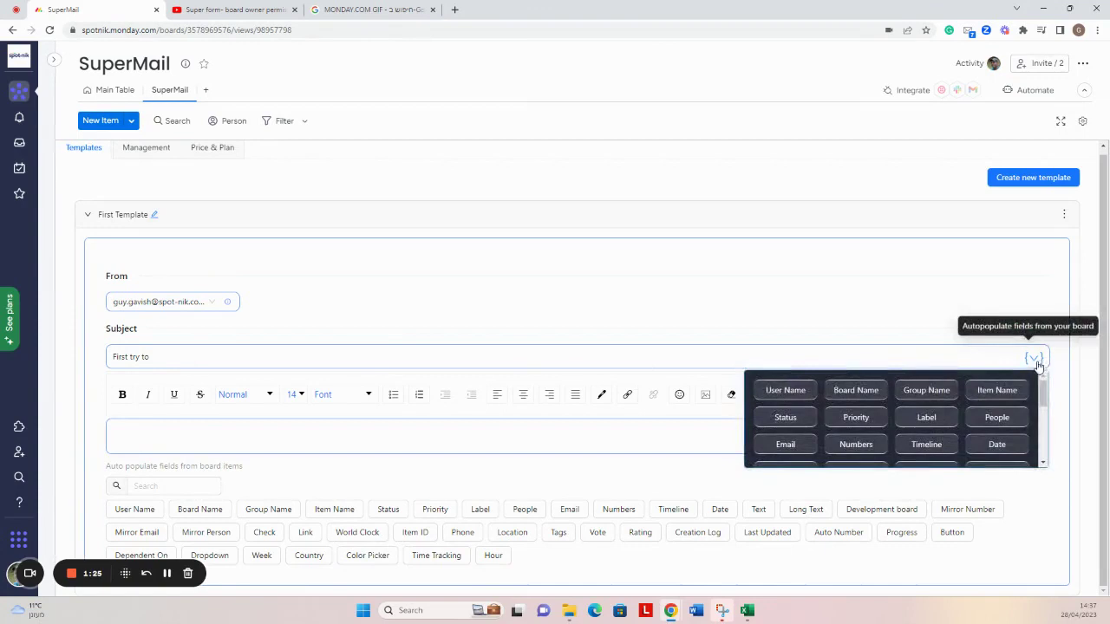
left_click(988, 390)
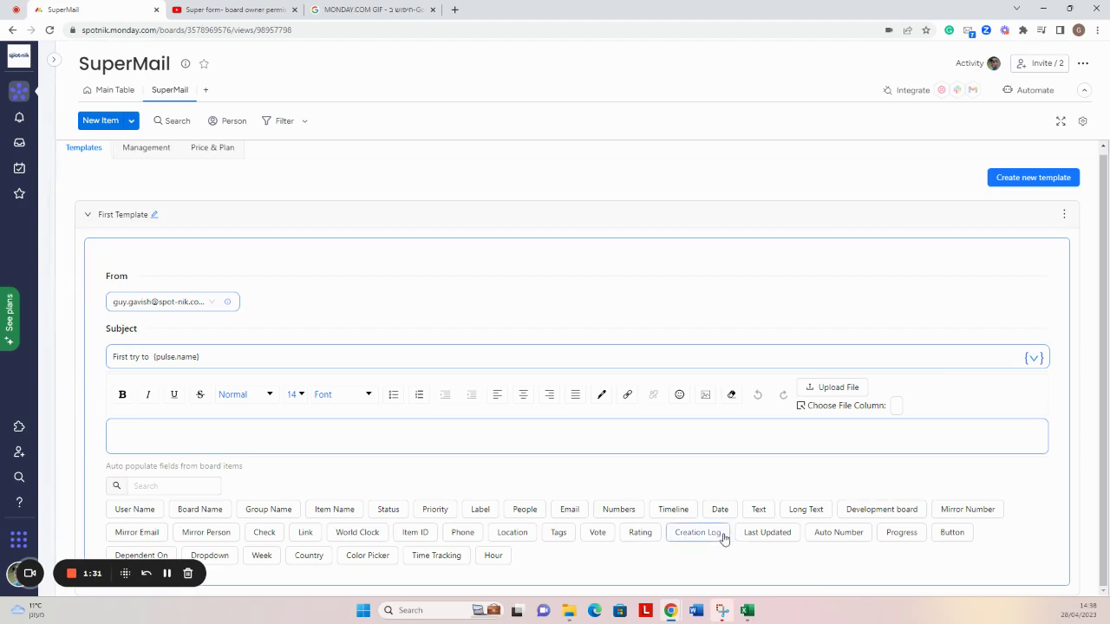
- Write the greeting 'Hi' plus the item name, then the line 'Short summary of our meeting:'
type("Hi")
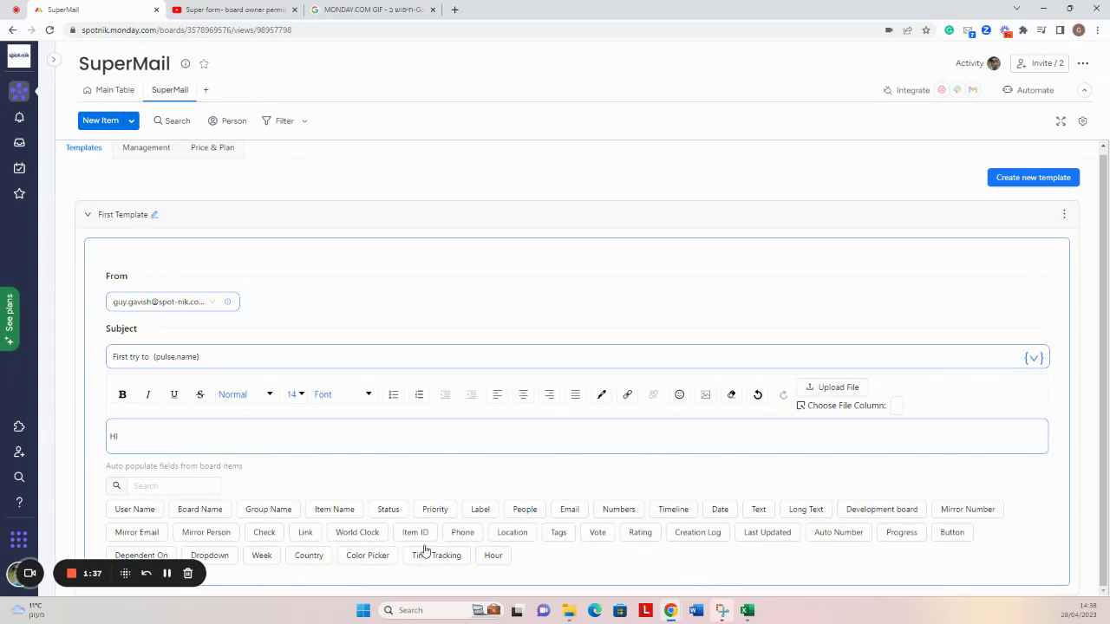
left_click(333, 510)
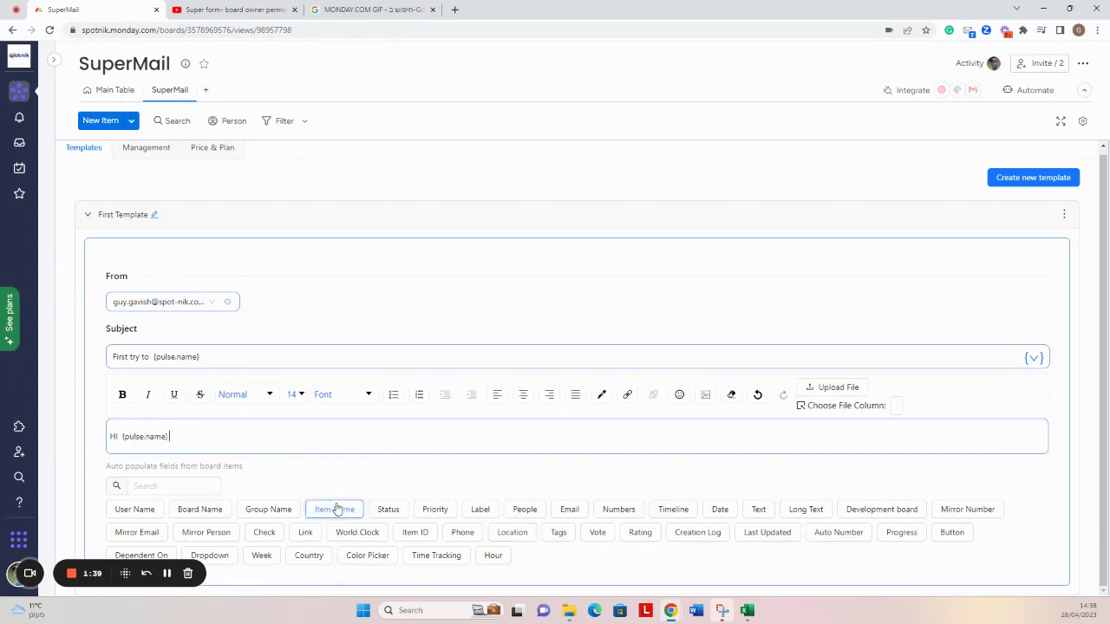
key("Return")
type("Sh")
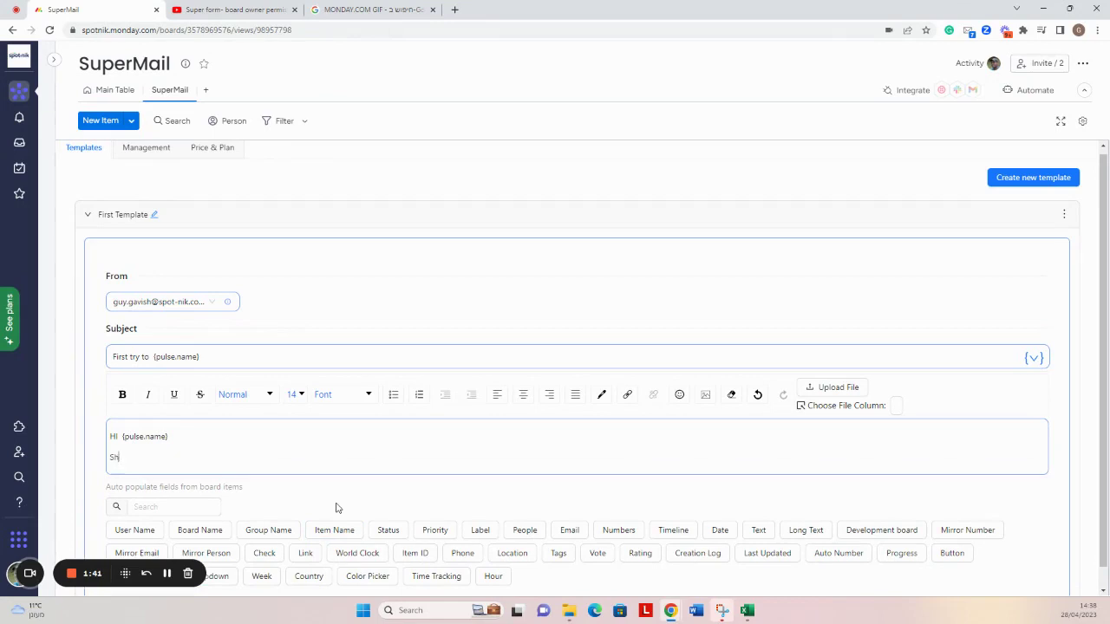
type("ort summary of our meetin")
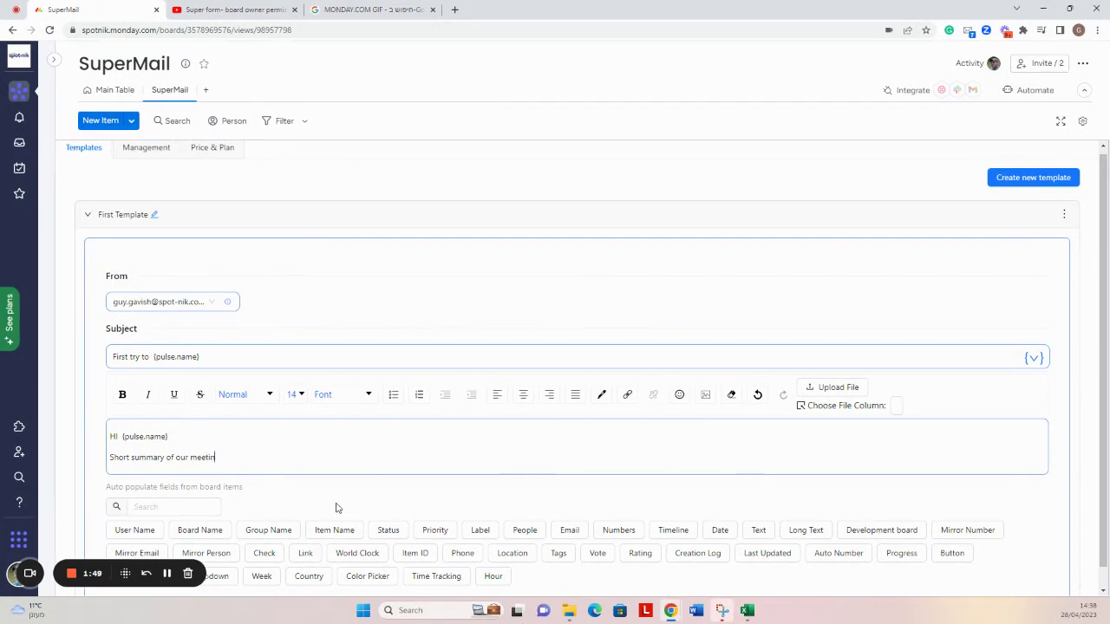
type("g:")
key("Return")
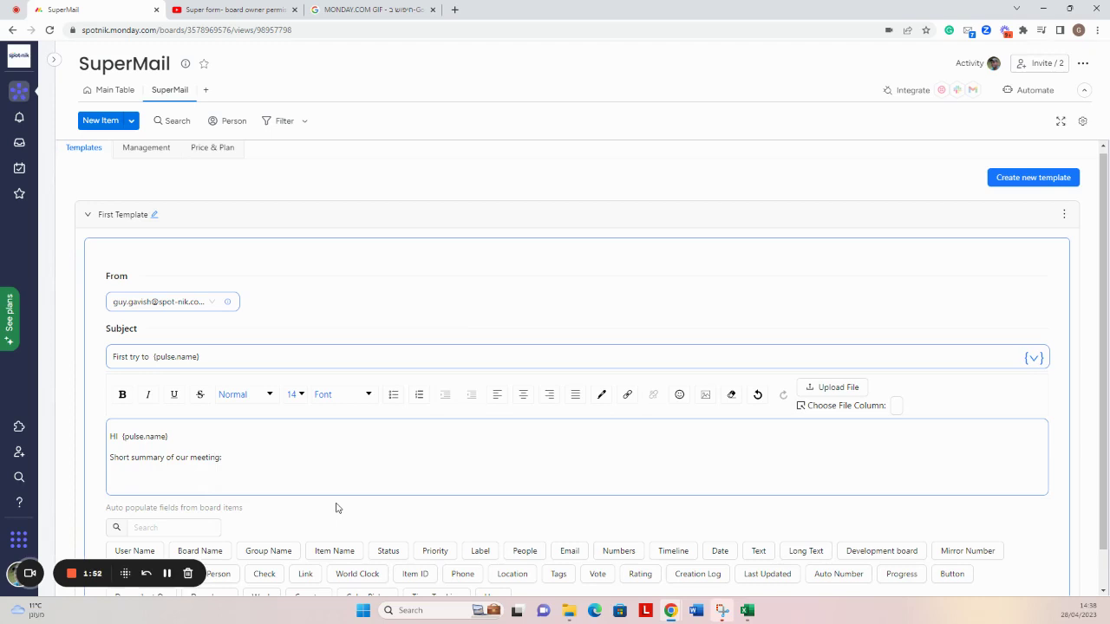
- Add bullets 'Due date:' with the date field and 'Status' with the status field
left_click(391, 397)
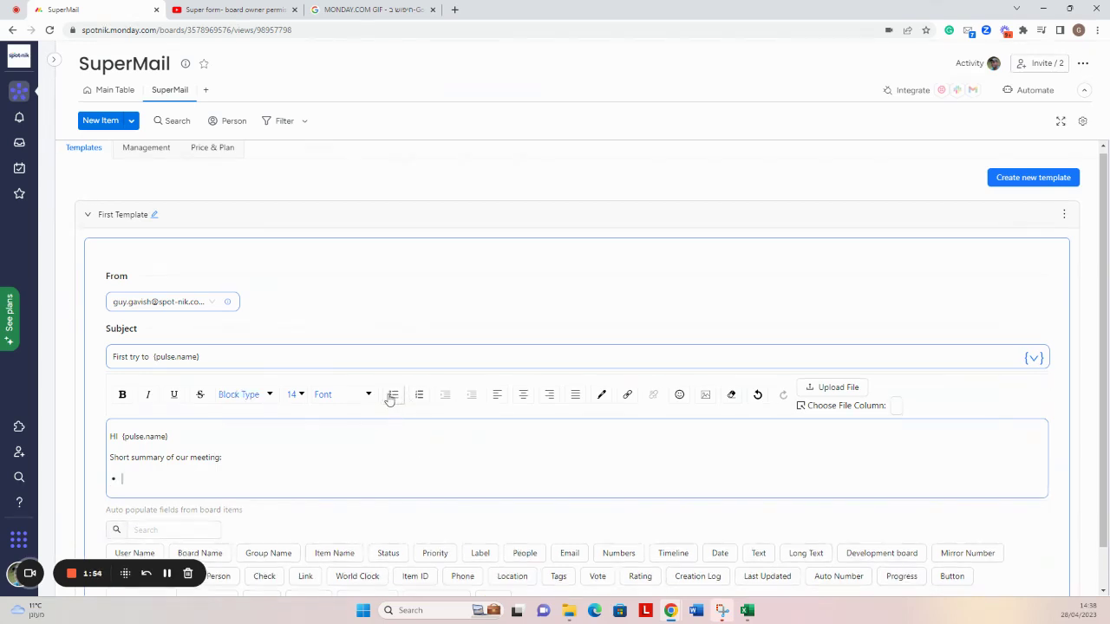
type("Due date:")
left_click(716, 553)
key("Return")
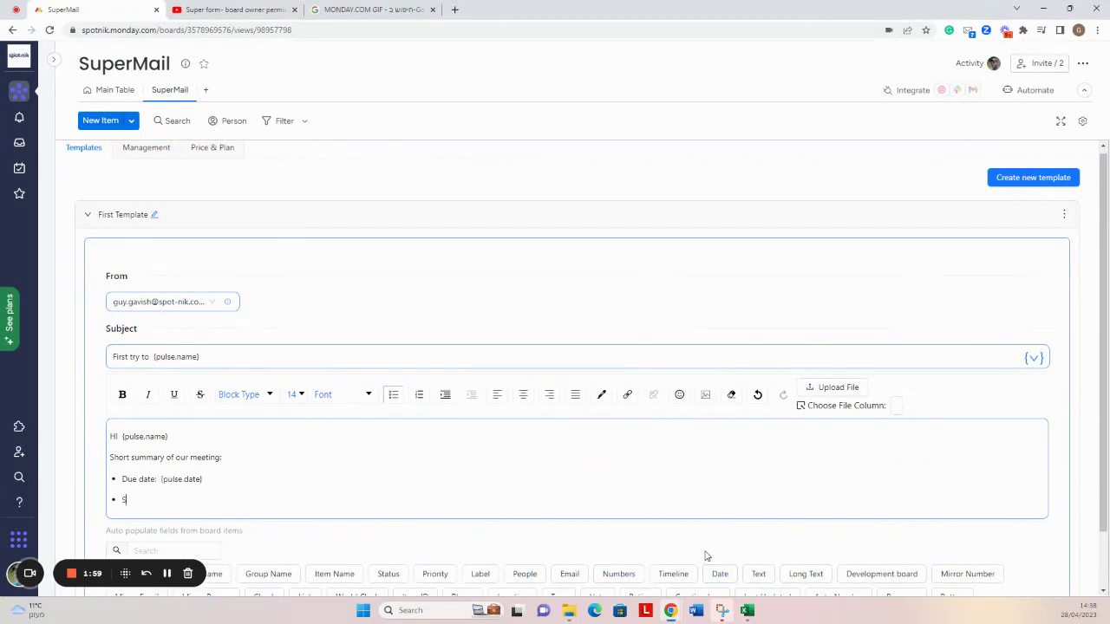
type("Status:")
scroll(564, 570, "down", 1)
left_click(388, 516)
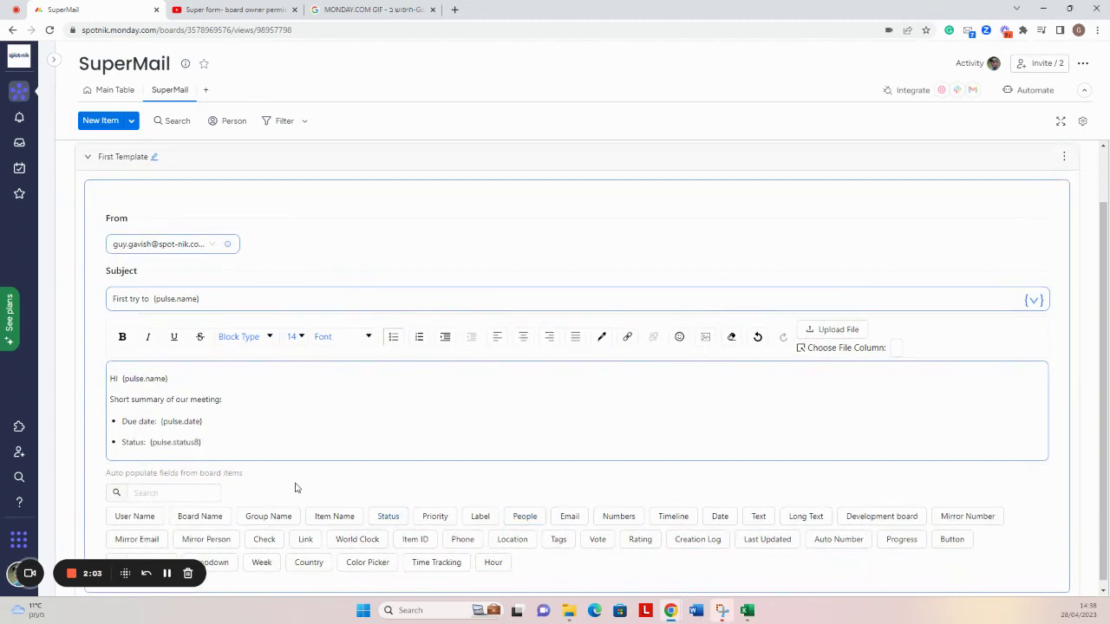
left_click(120, 379)
key("BackSpace")
- Format the greeting as a red, underlined H1 heading and add a tongue-out emoji
type("i")
left_click_drag(234, 386, 111, 387)
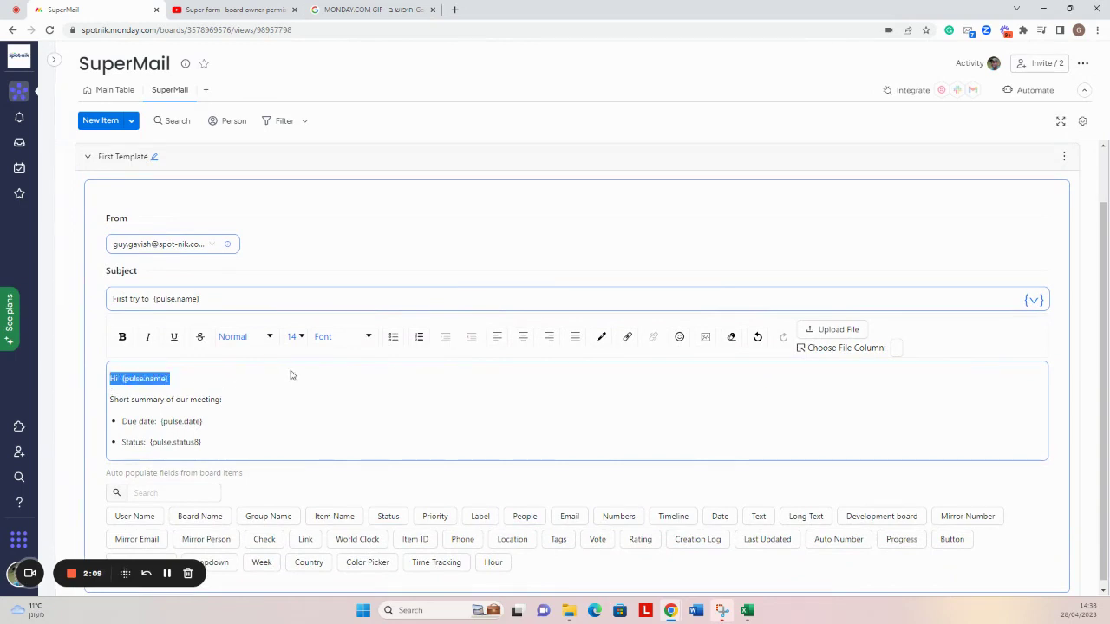
left_click(269, 338)
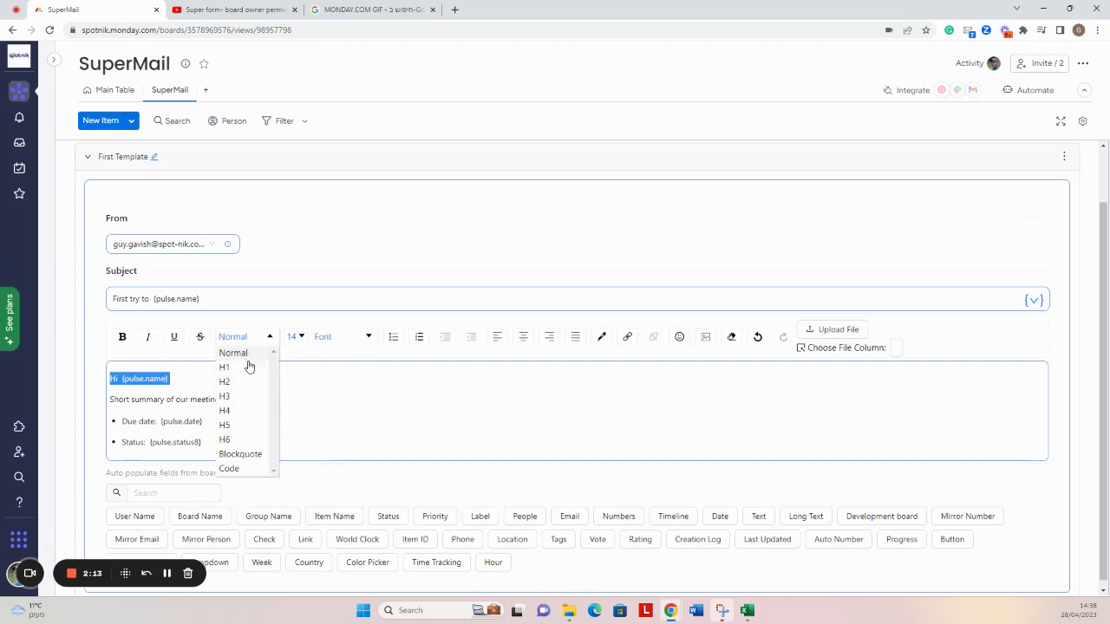
left_click(236, 367)
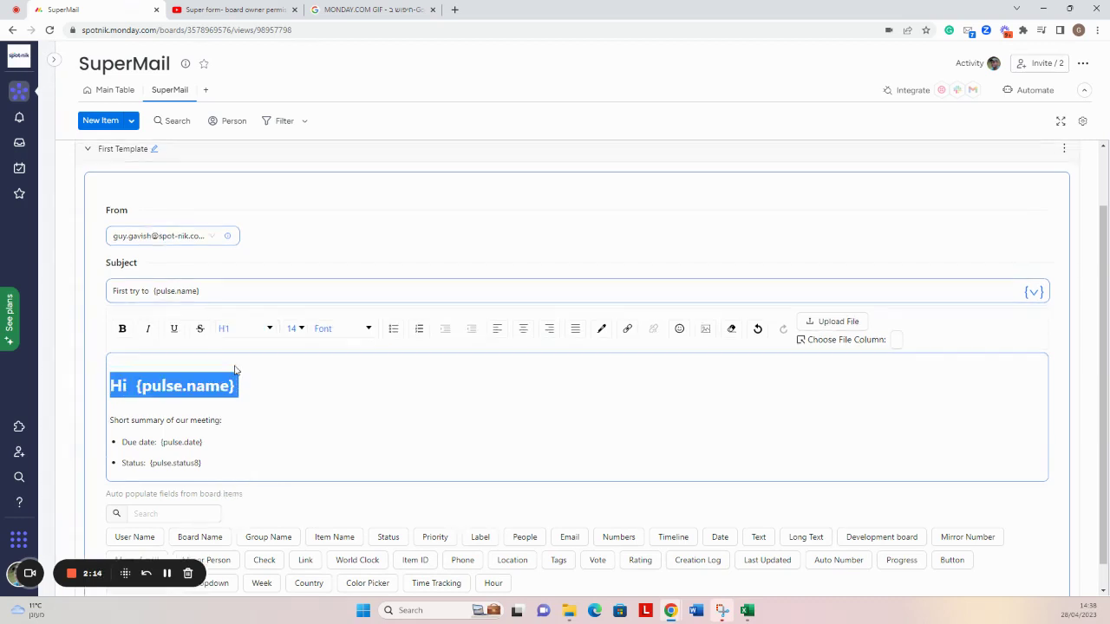
left_click(175, 334)
left_click(602, 329)
left_click(640, 418)
left_click(239, 385)
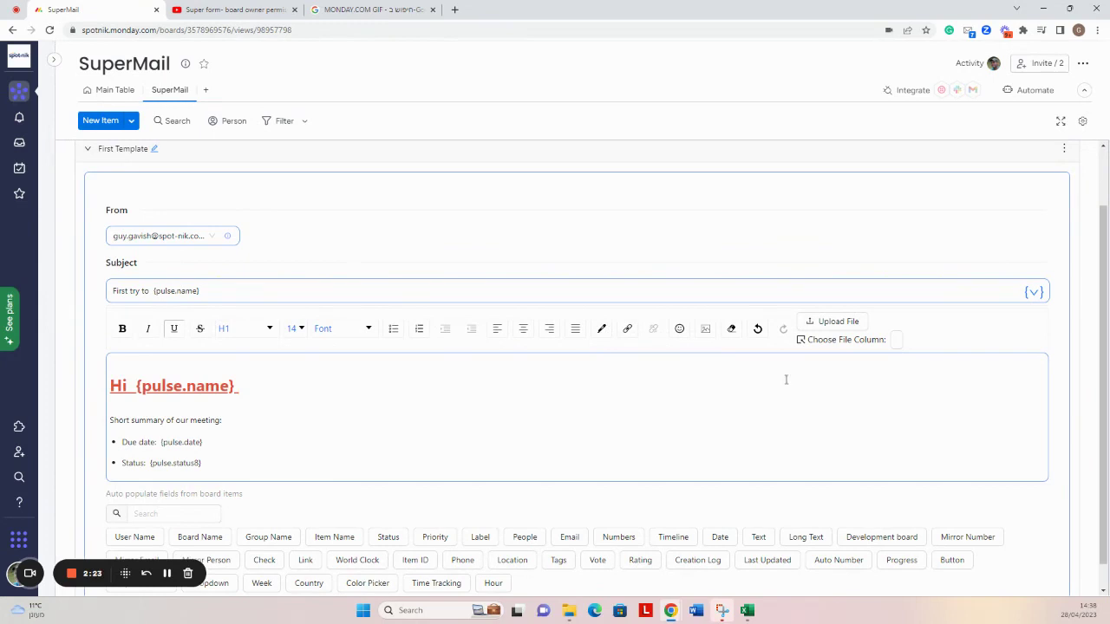
left_click(679, 329)
left_click(691, 351)
- Make the 'Short summary of our meeting:' line bold italic in Times
left_click_drag(257, 427, 95, 424)
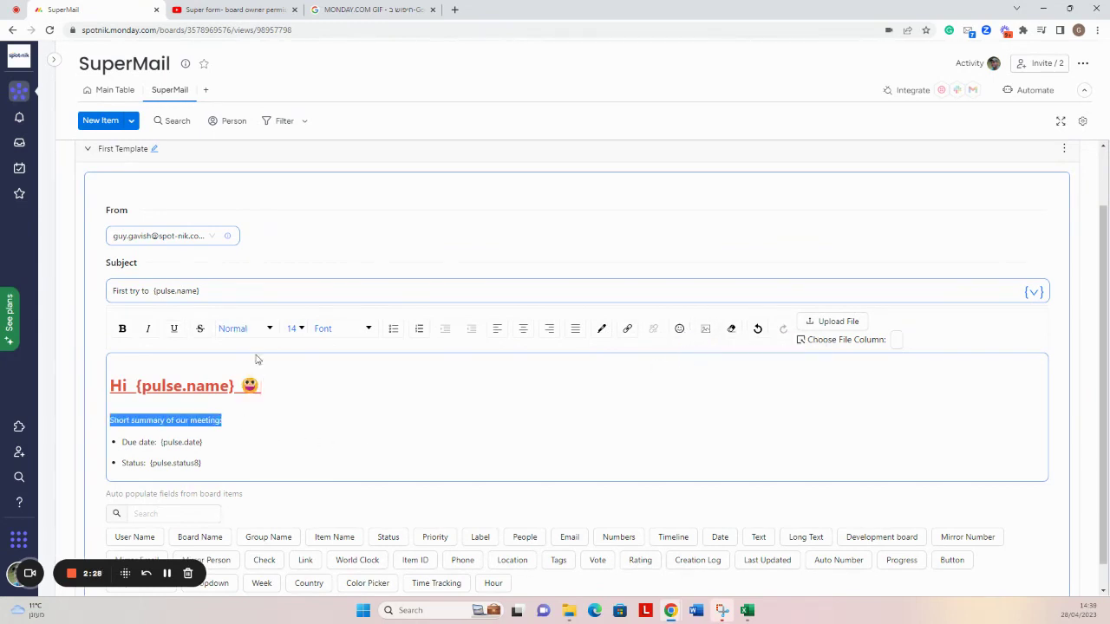
left_click(148, 328)
left_click(353, 330)
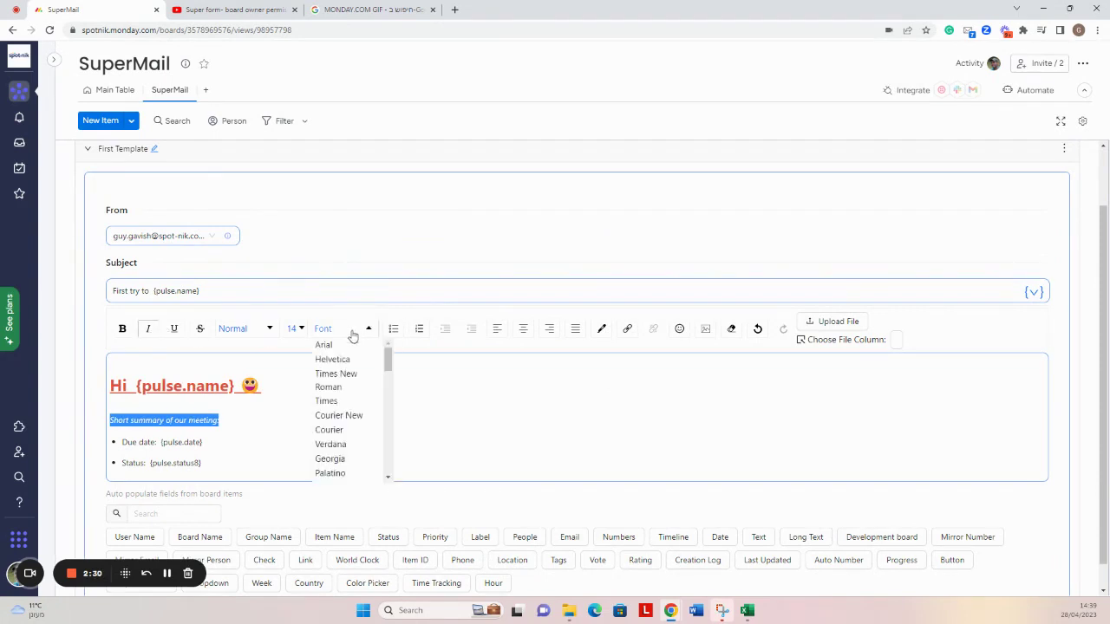
left_click(331, 402)
left_click(122, 329)
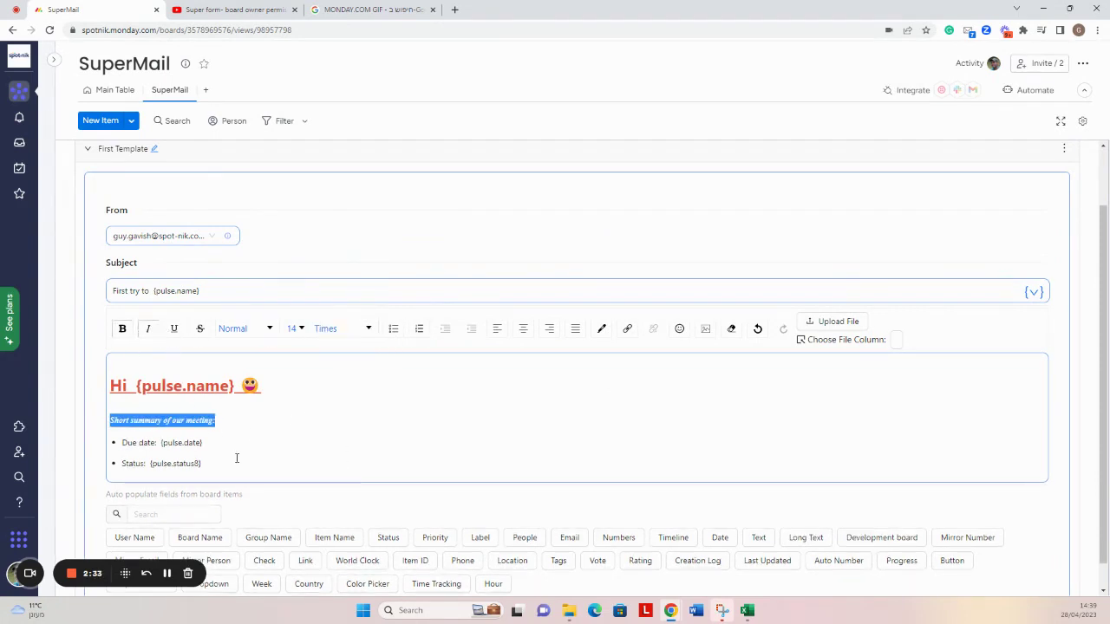
- Add a new line below Status reading 'Feel free to watch the SUperForm'
scroll(234, 458, "down", 1)
left_click(215, 435)
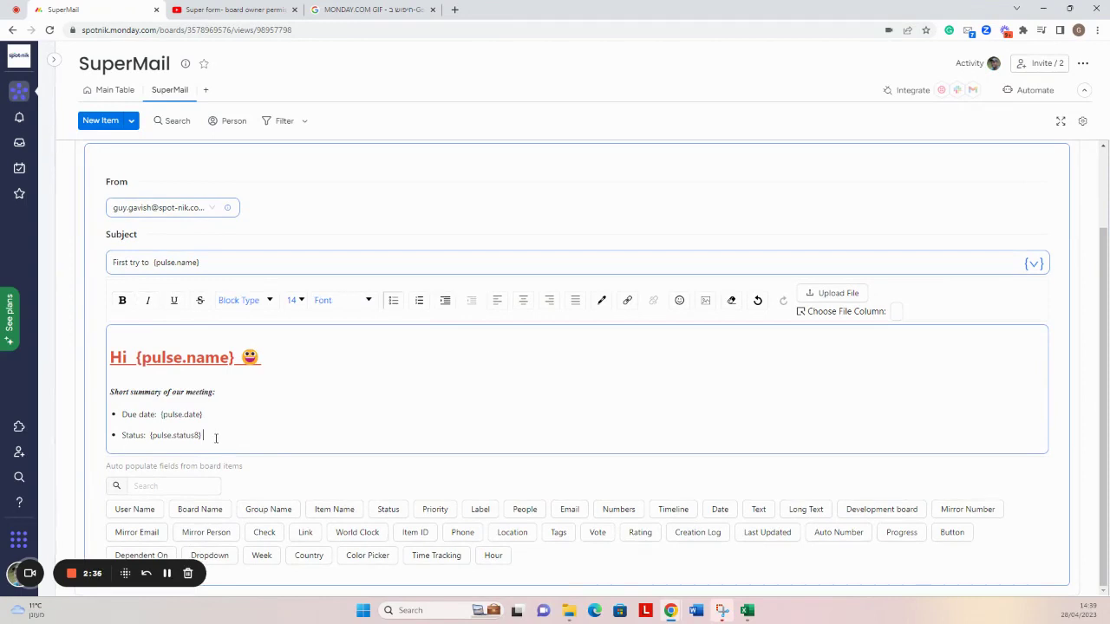
key("Return")
key("Return")
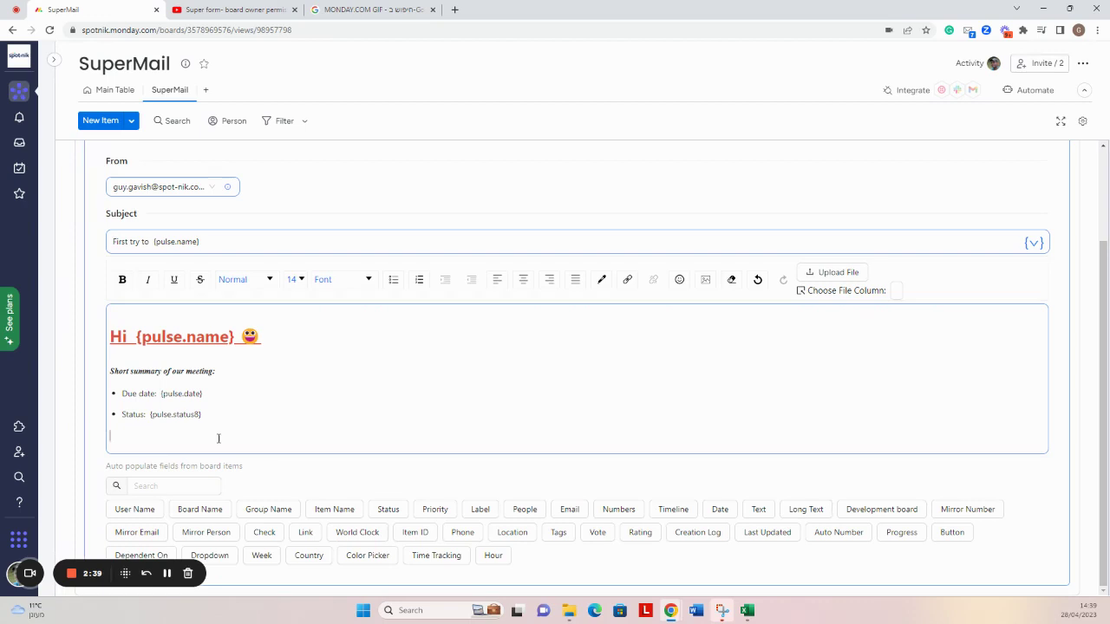
type("Feel free to watch the SUperForm video")
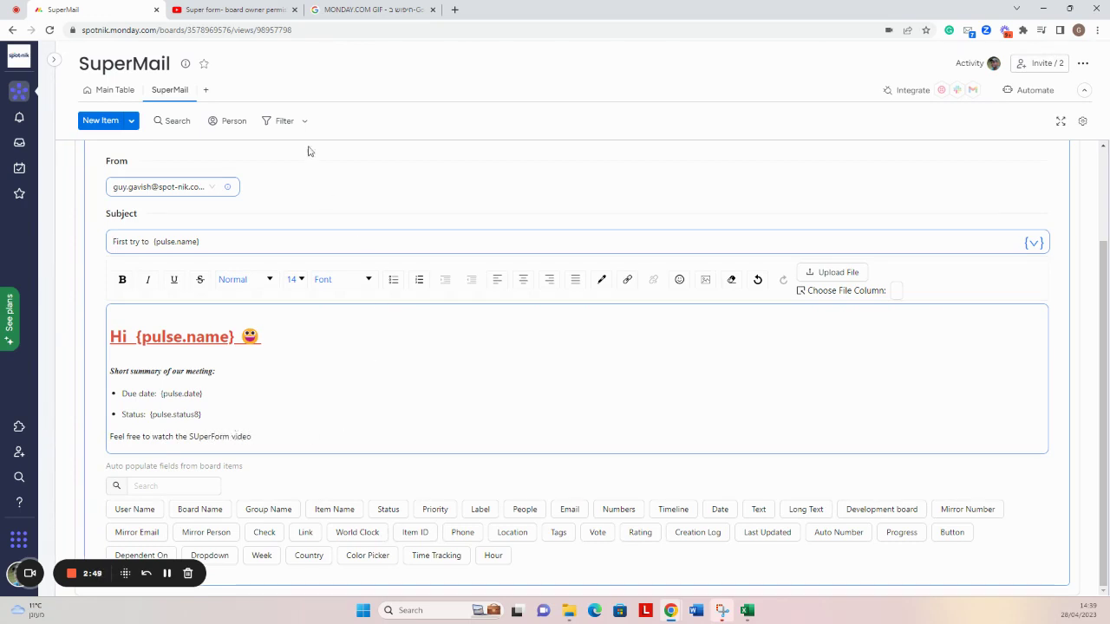
- Link the words 'SuperForm video' to the YouTube SuperForm video URL, fixing the capital U
left_click(229, 10)
left_click(244, 30)
key("ctrl+c")
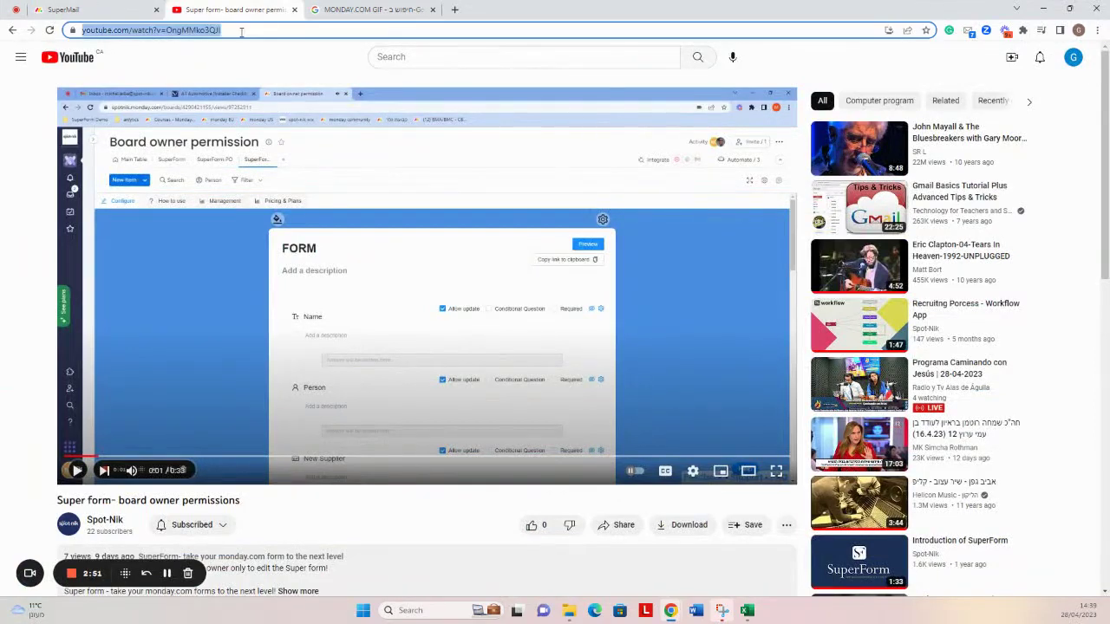
left_click(95, 10)
left_click_drag(259, 436, 189, 436)
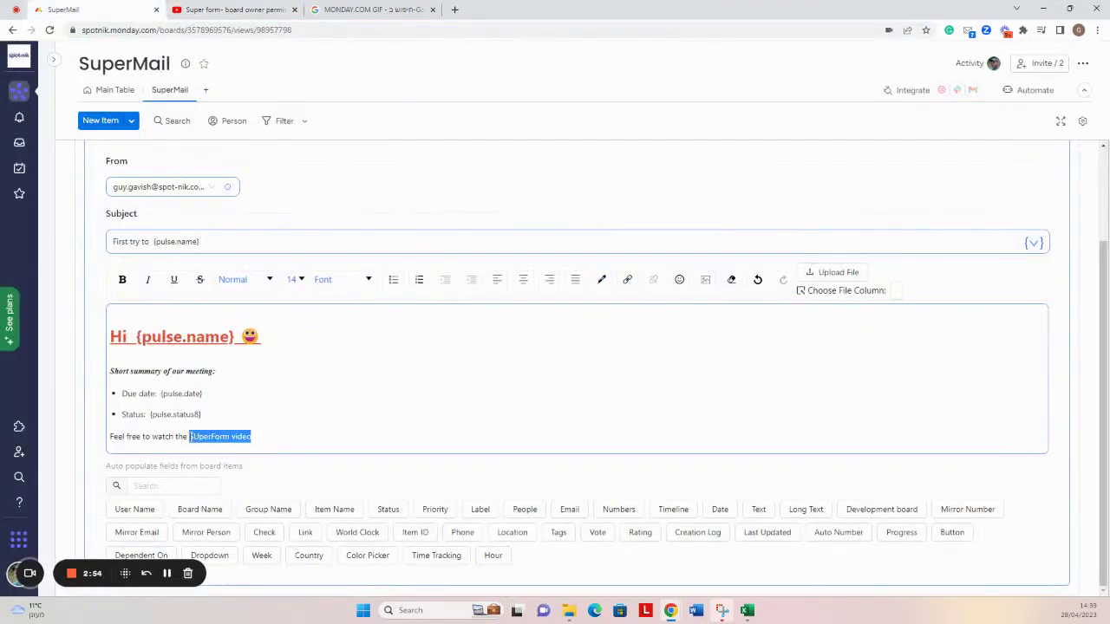
left_click(627, 281)
left_click(654, 352)
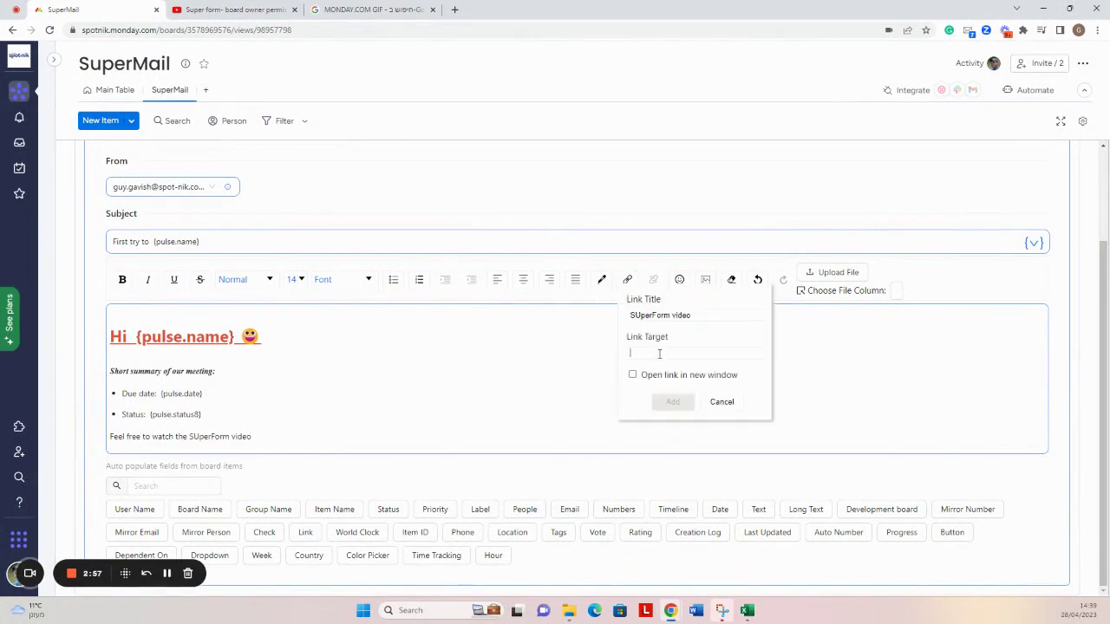
key("ctrl+v")
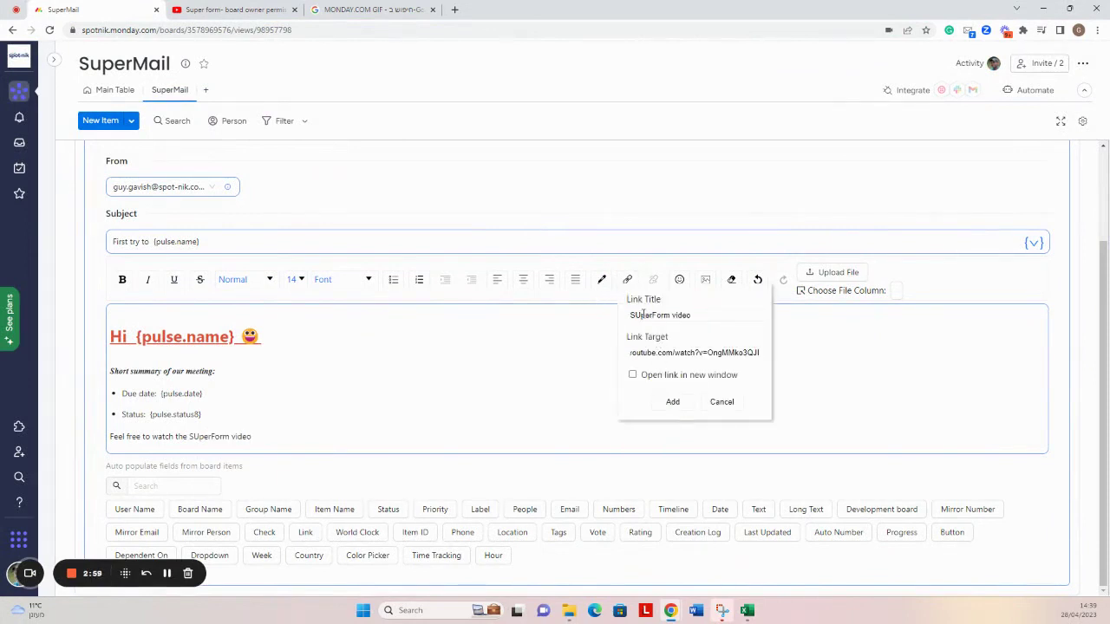
left_click(642, 314)
key("BackSpace")
type("u")
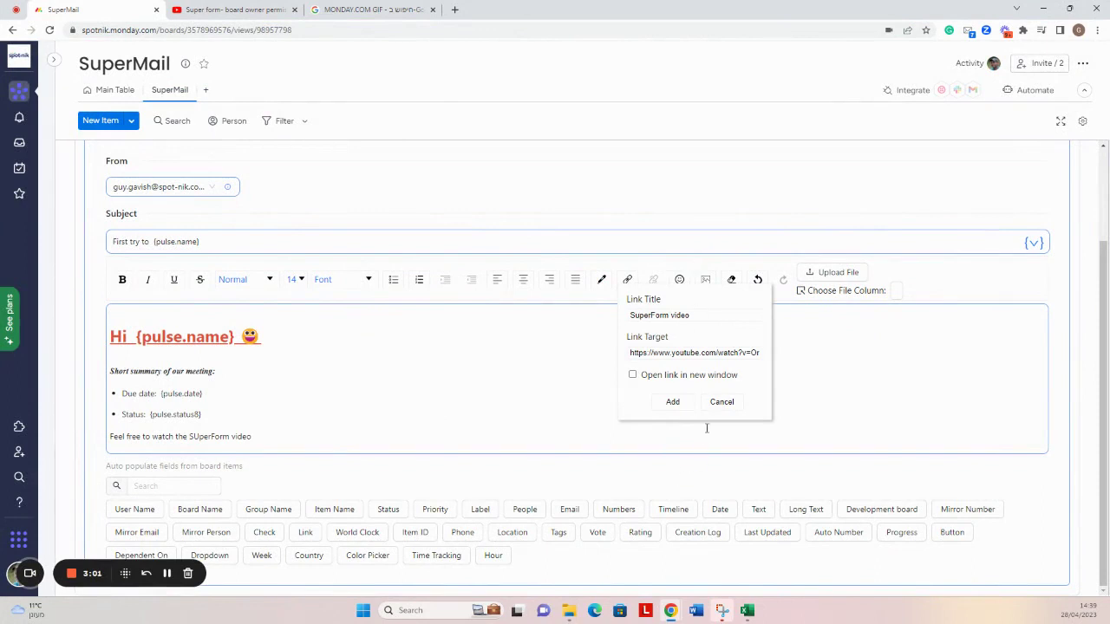
left_click(680, 404)
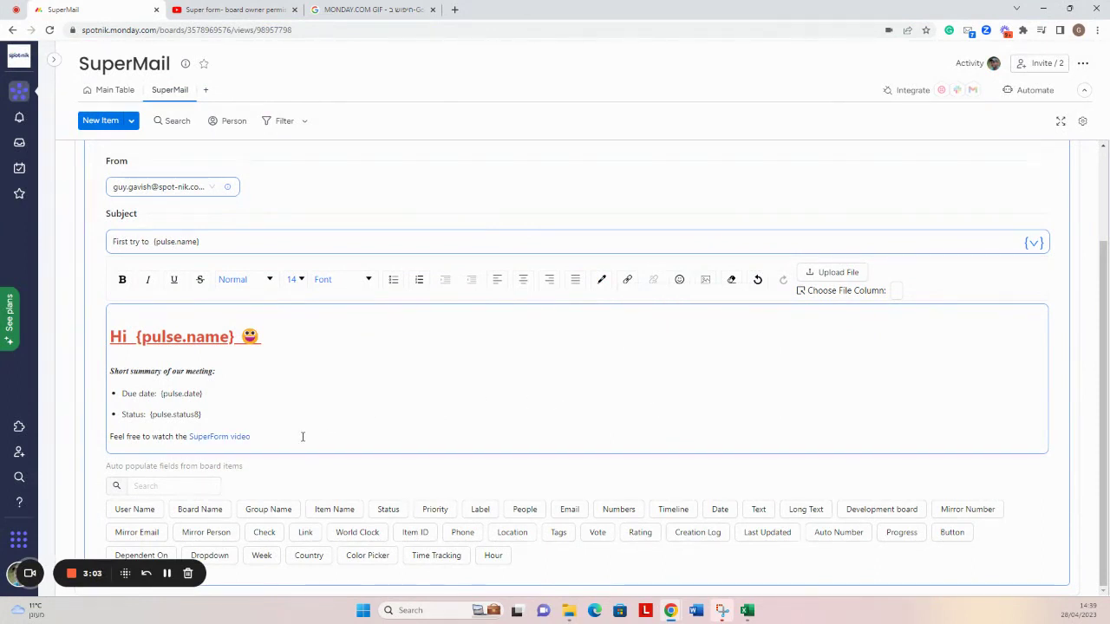
- Start a new line and copy a monday.com GIF's image address from the image results
key("Return")
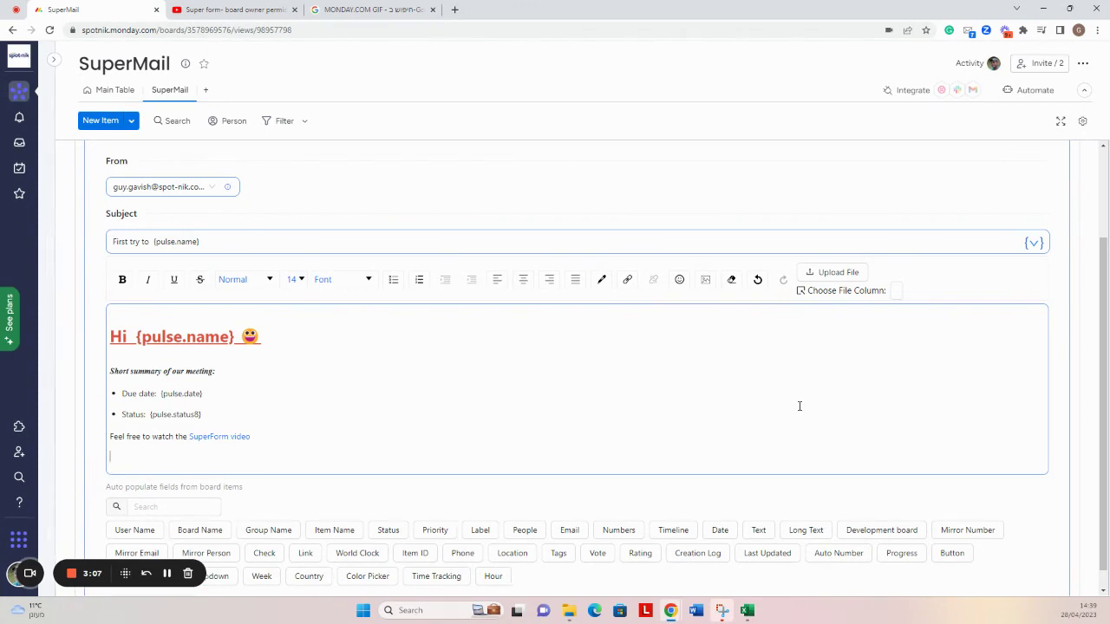
left_click(373, 9)
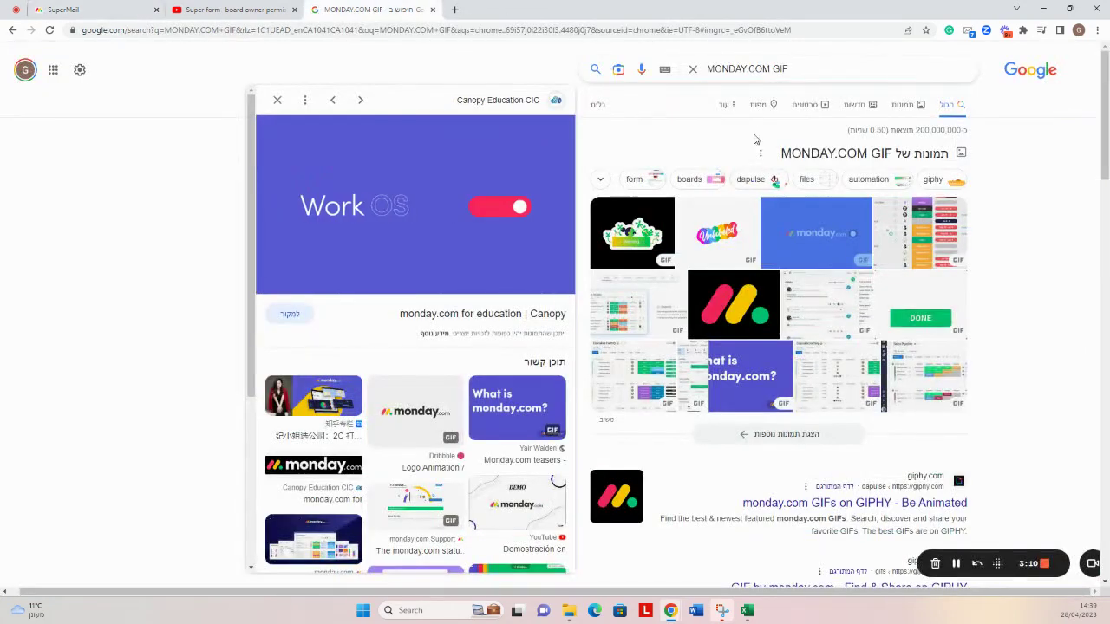
right_click(421, 174)
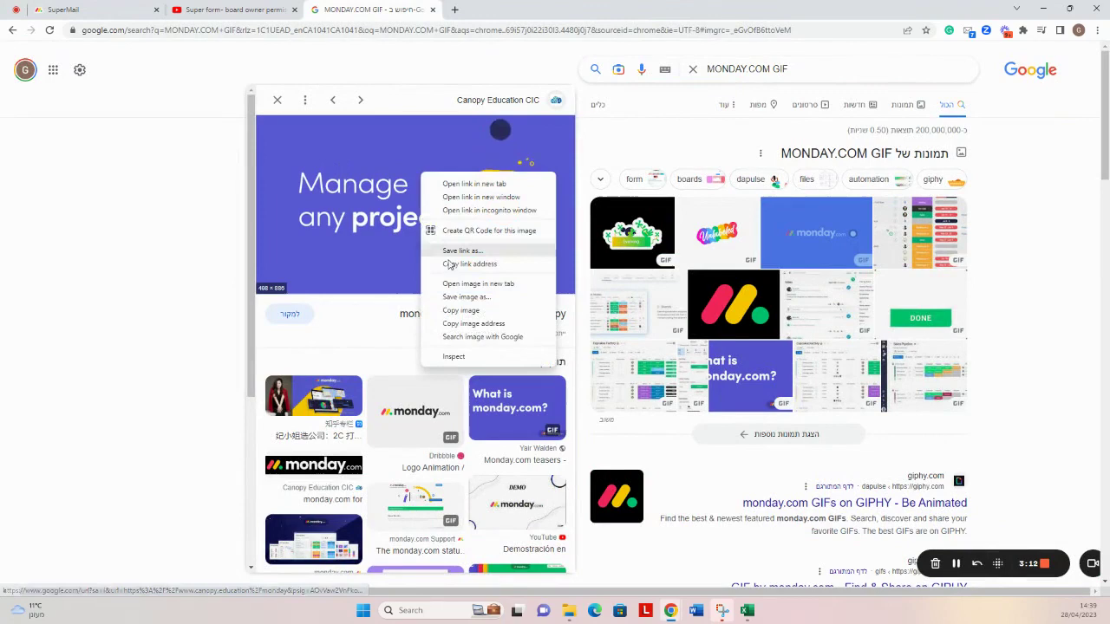
left_click(477, 324)
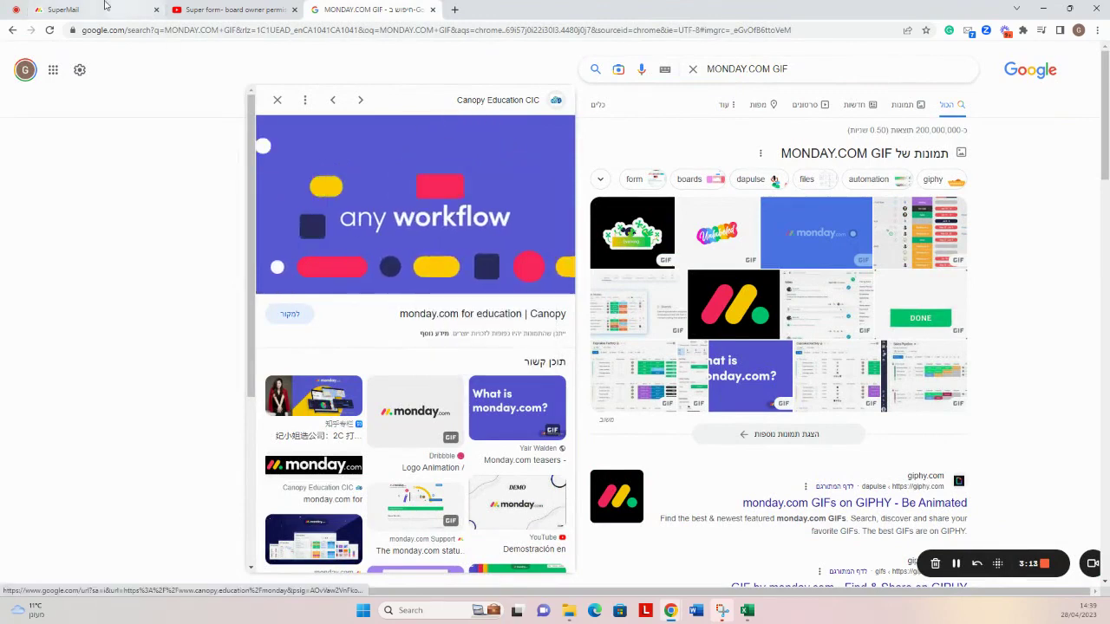
key("ctrl+1")
- Insert the monday.com GIF from its pasted URL and align it left
left_click(704, 279)
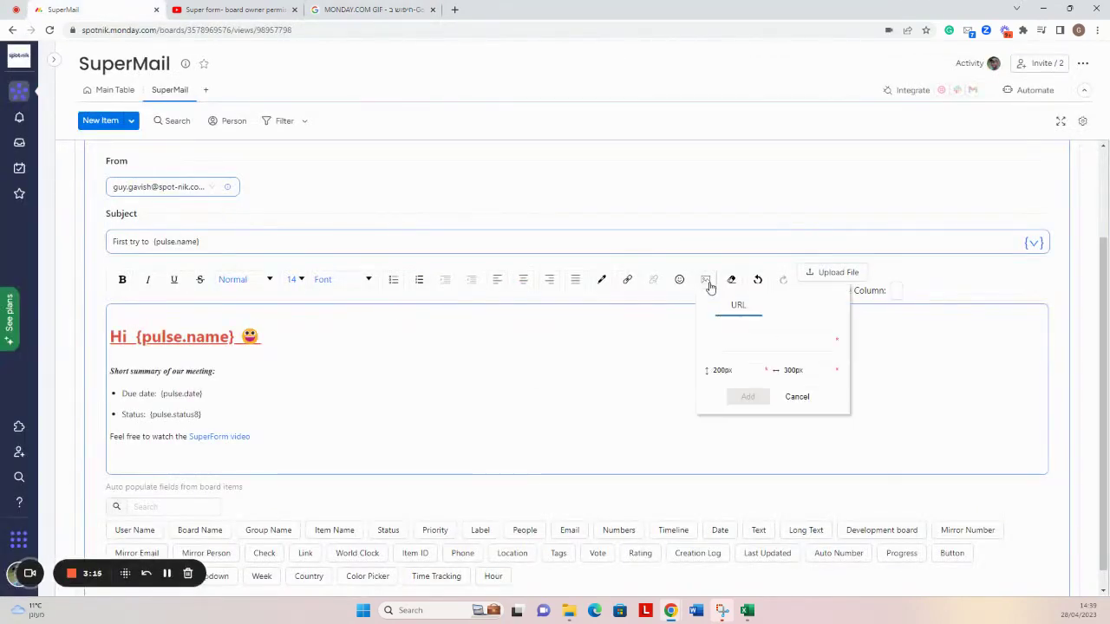
left_click(744, 338)
key("ctrl+v")
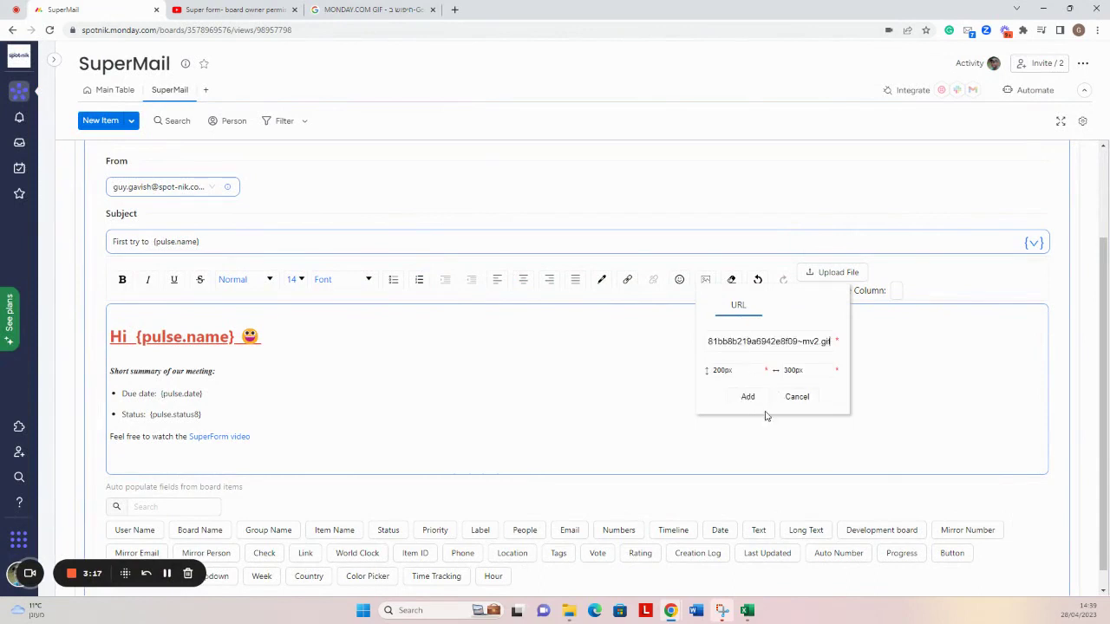
left_click(748, 397)
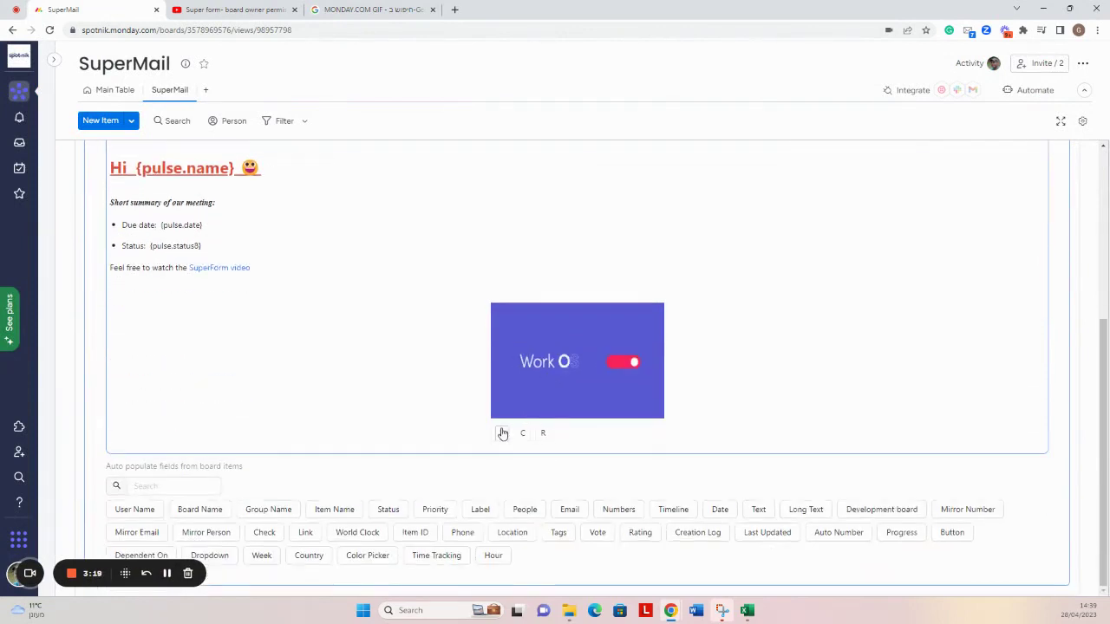
left_click(502, 432)
scroll(293, 400, "up", 1)
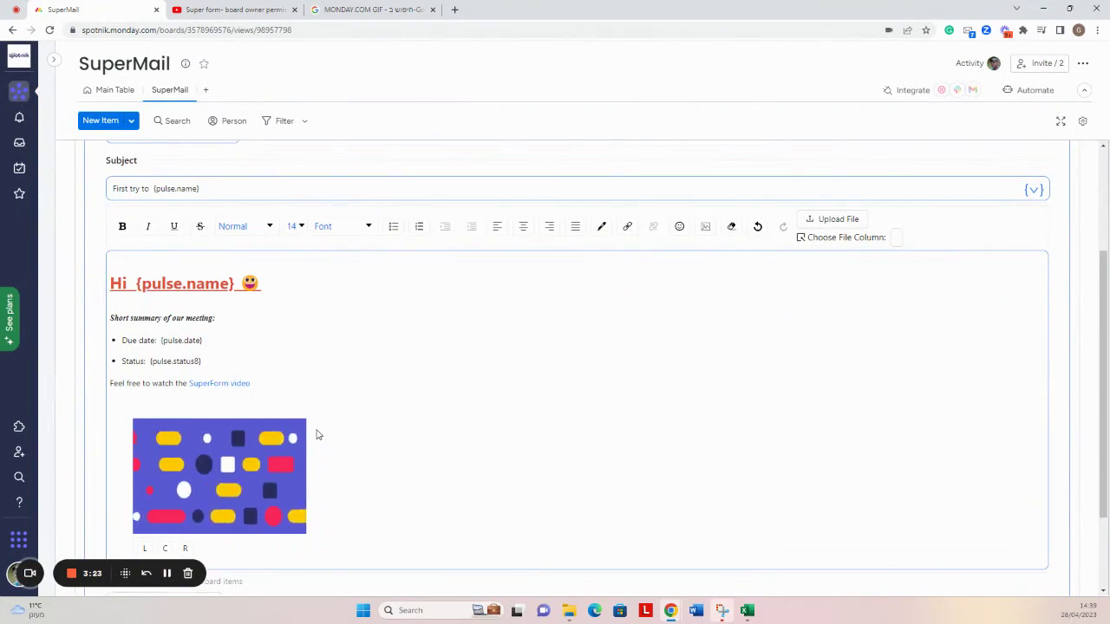
left_click(962, 305)
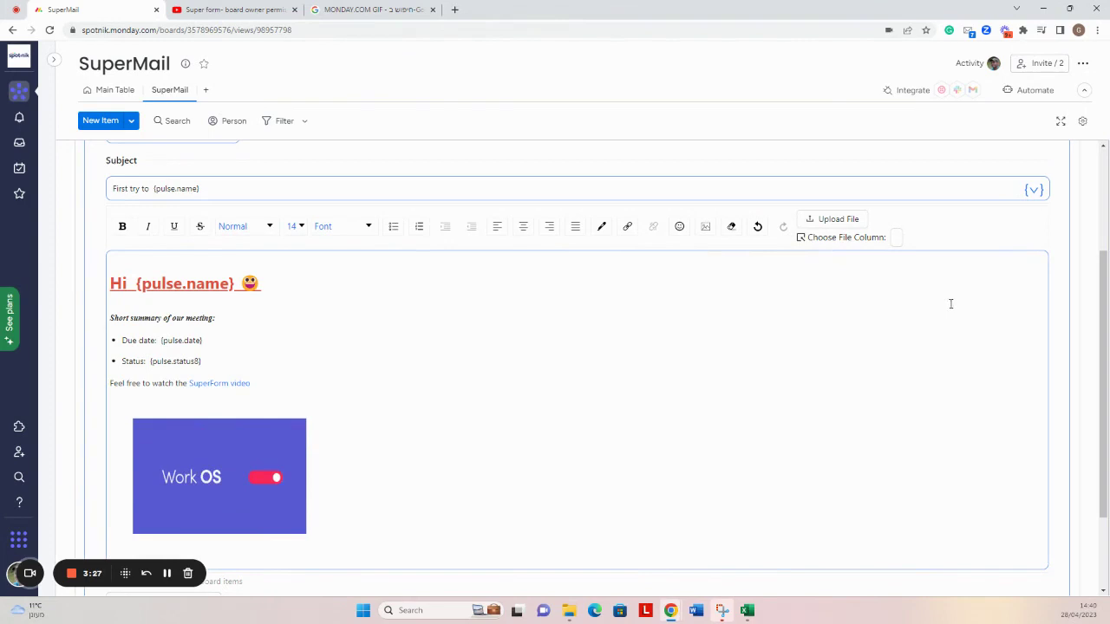
scroll(950, 303, "up", 1)
scroll(948, 299, "down", 1)
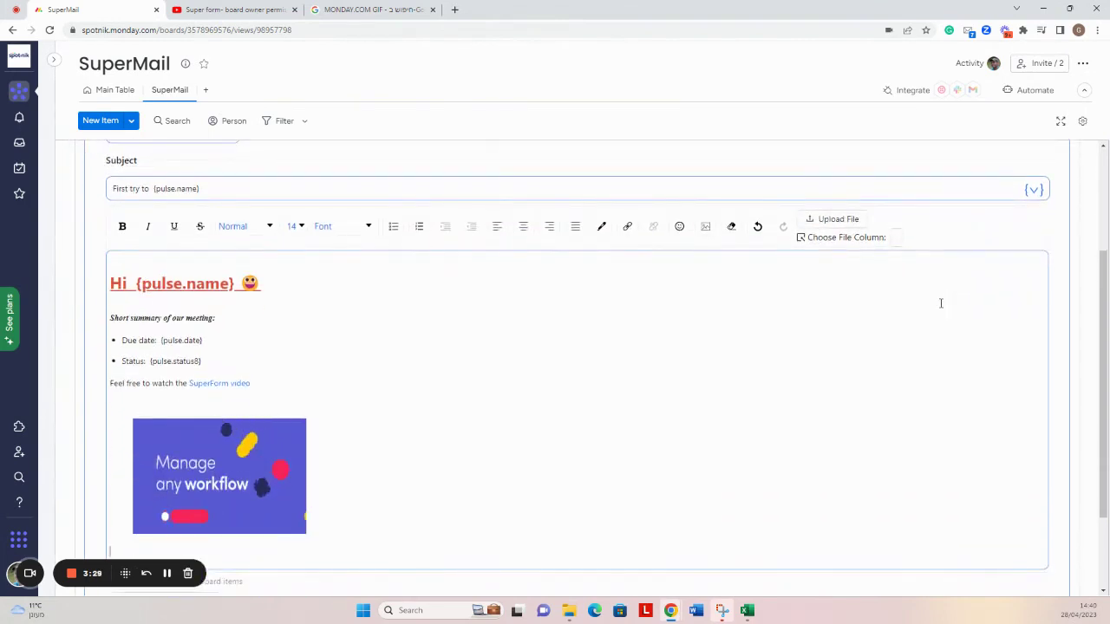
- Attach Migrator ANZ.pdf from the SuperMail folder and pull extra attachments from the Files column
left_click(830, 222)
double_click(192, 124)
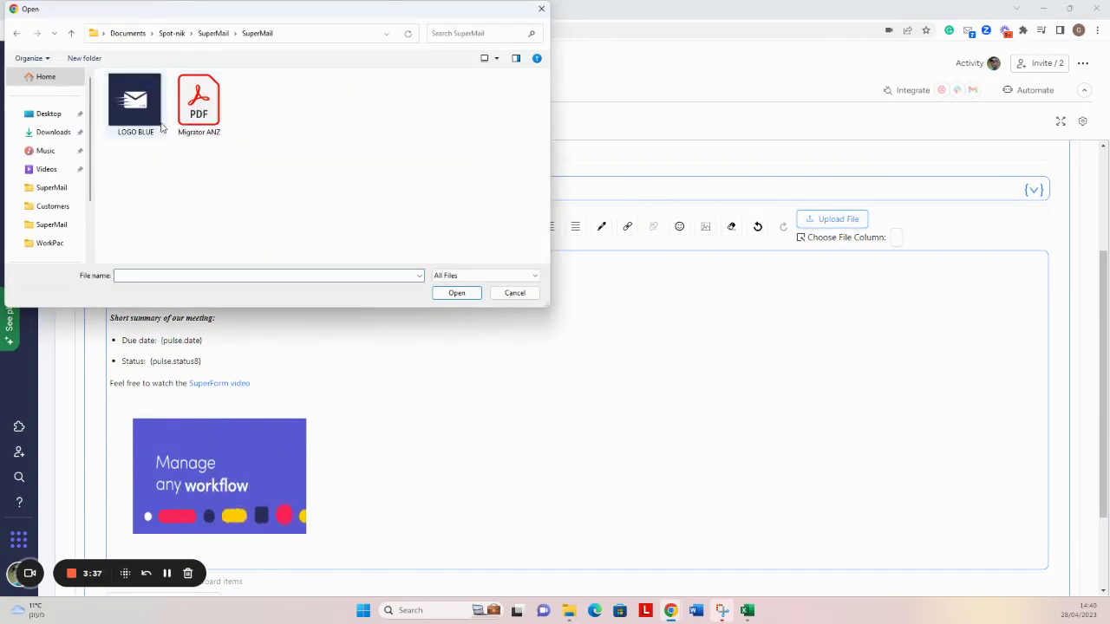
double_click(198, 108)
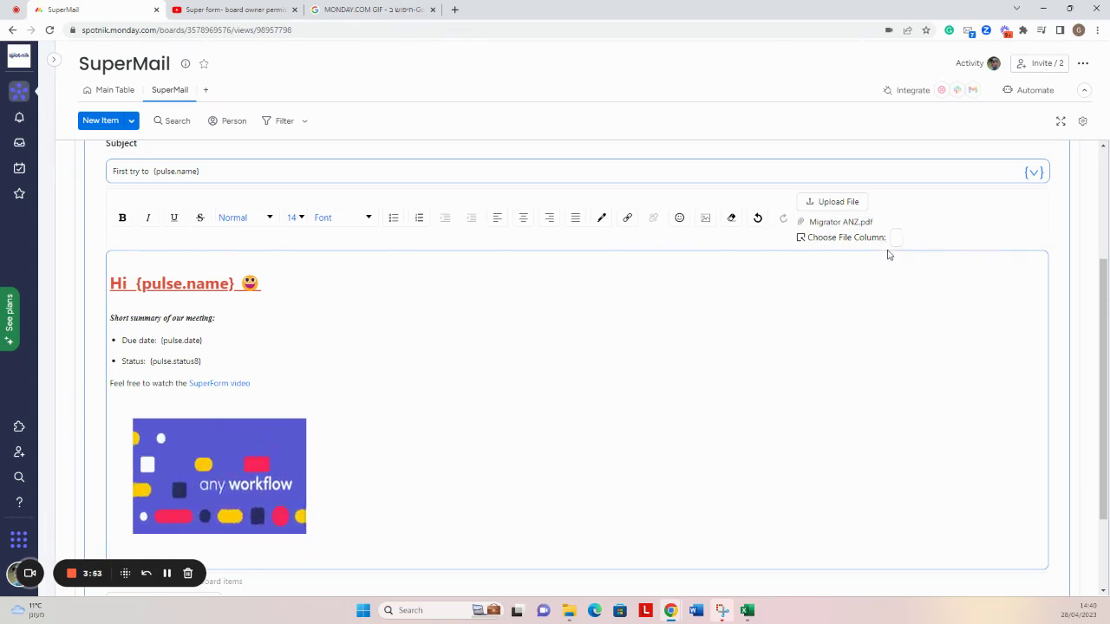
left_click(896, 238)
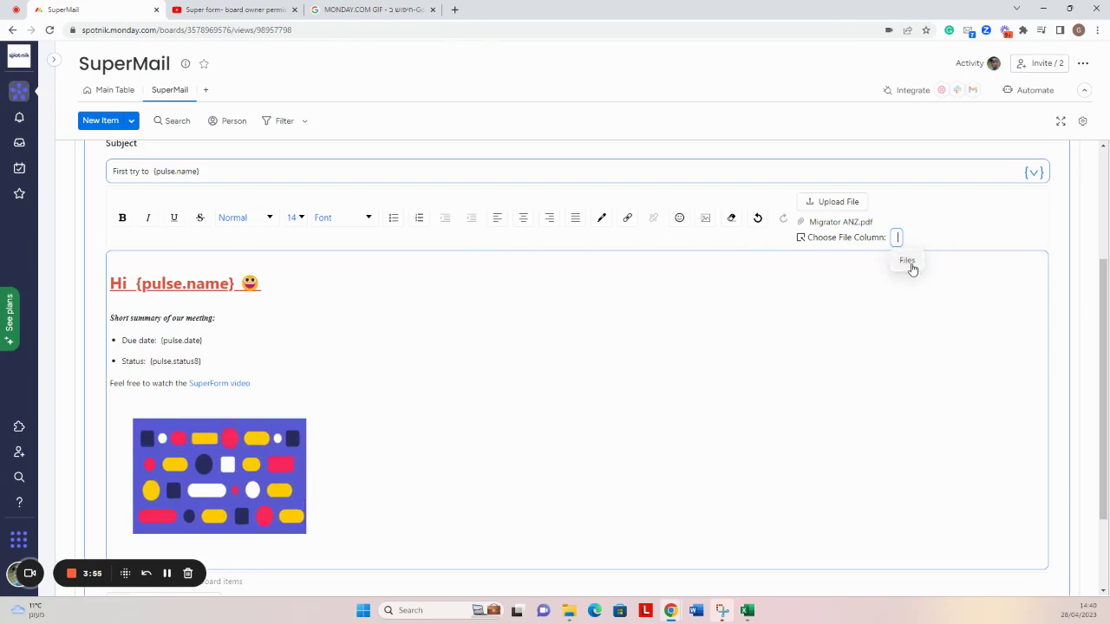
left_click(911, 264)
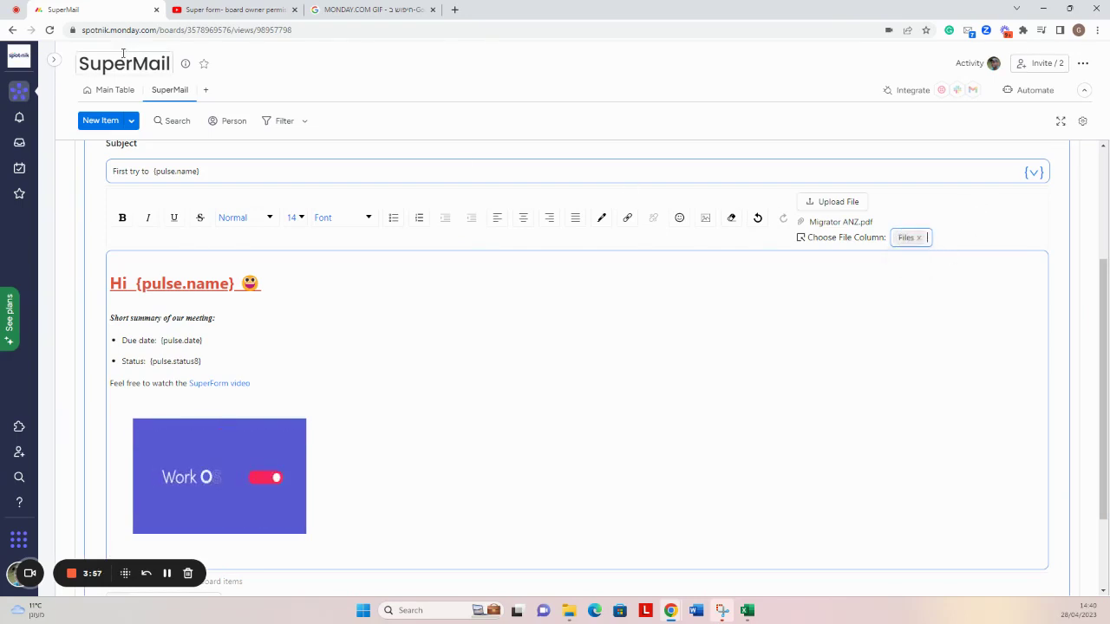
- Switch to Main Table and back to review the expanded First Template
left_click(116, 90)
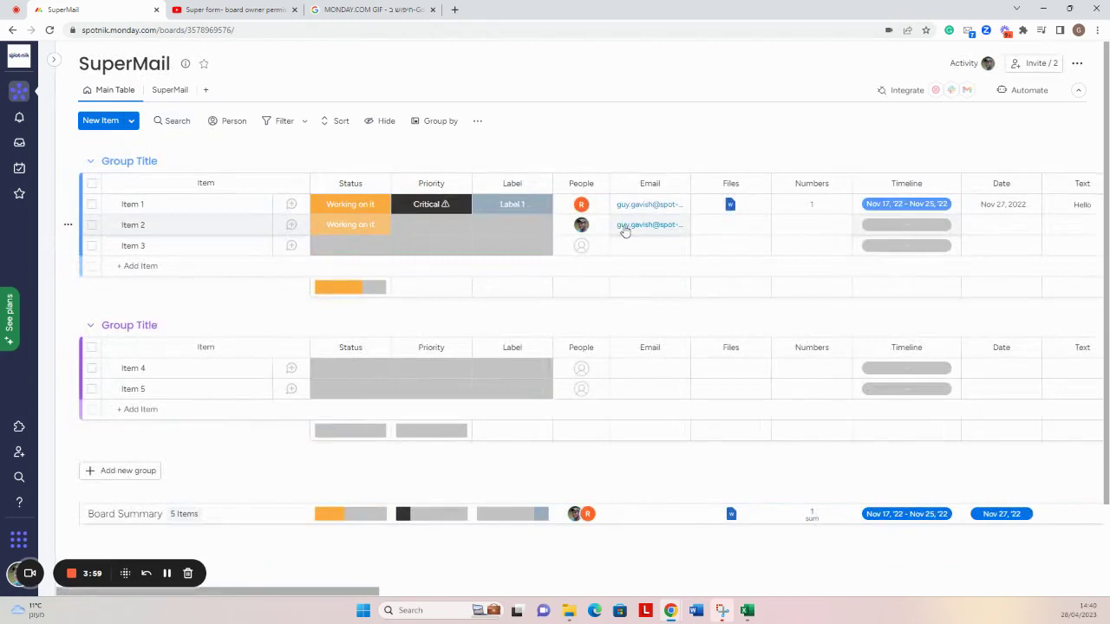
left_click(158, 90)
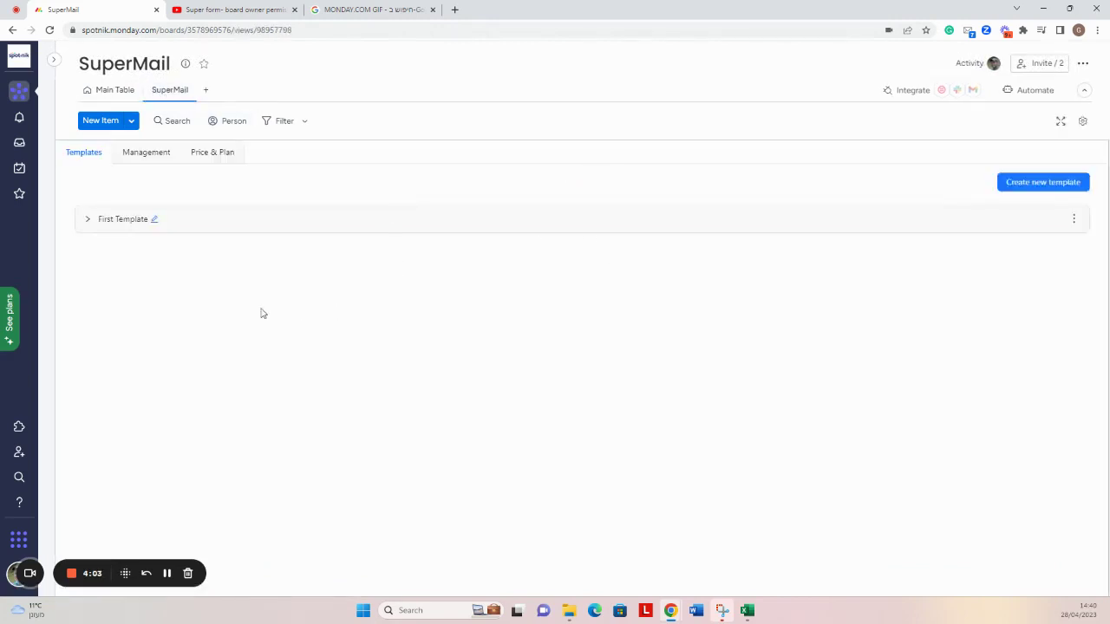
left_click(88, 225)
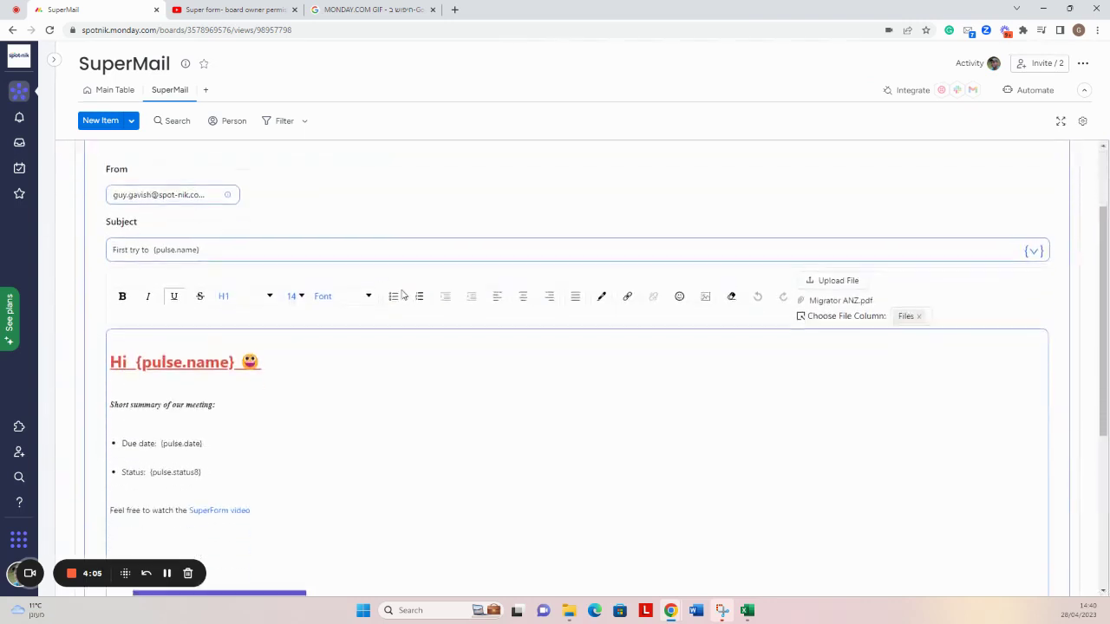
- Search 'SUPER' in the Main Table's Integrations Center and open the SuperMail recipes
left_click(113, 91)
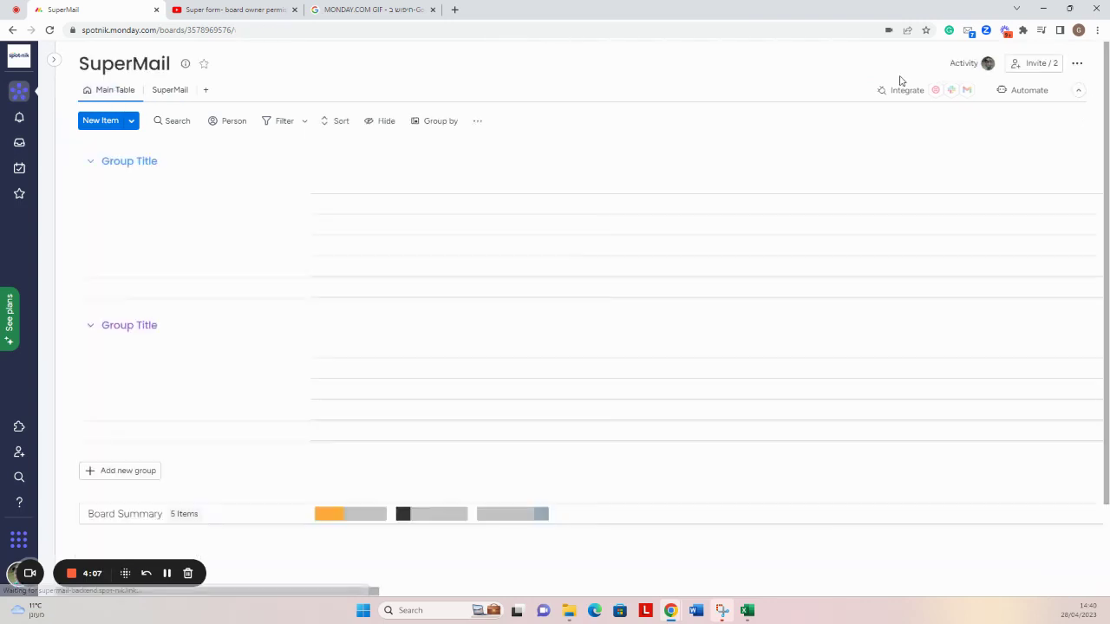
left_click(907, 92)
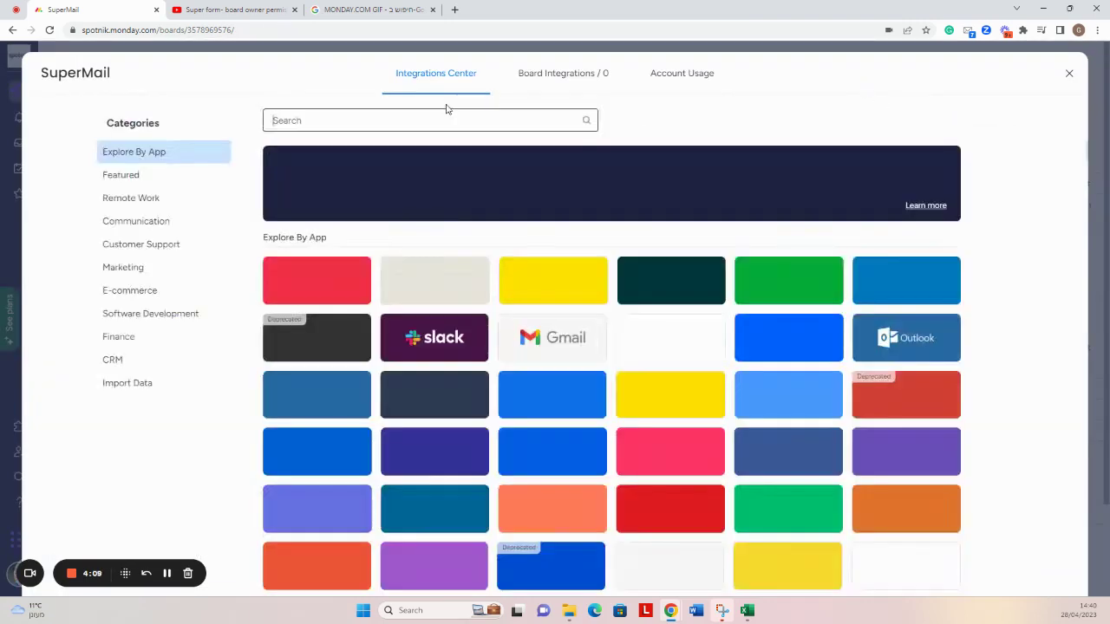
left_click(373, 126)
type("SUPER")
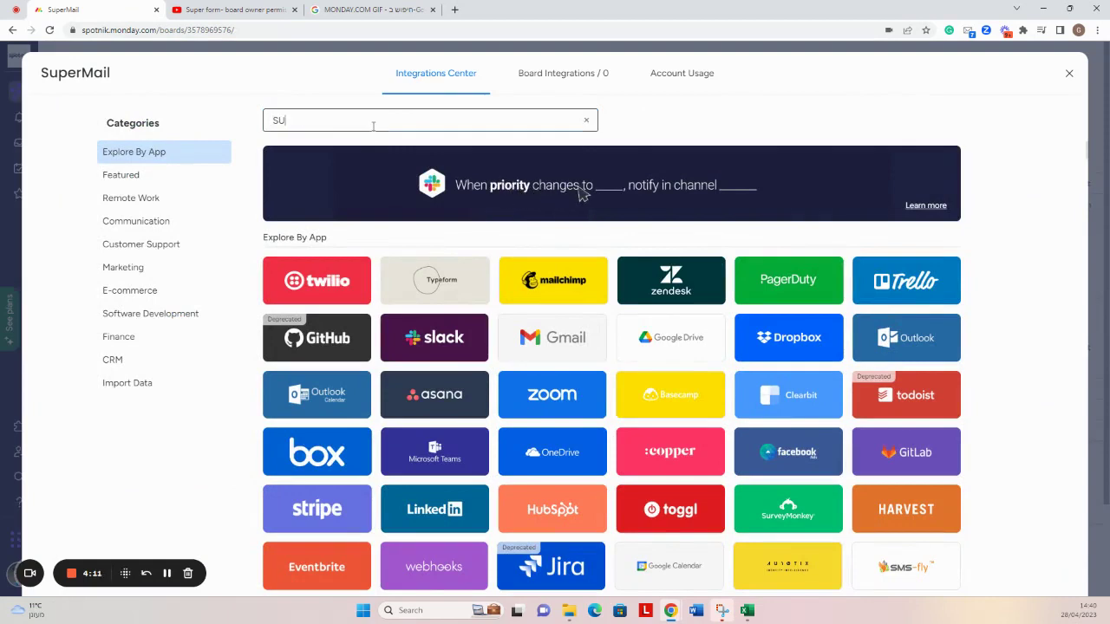
left_click(665, 264)
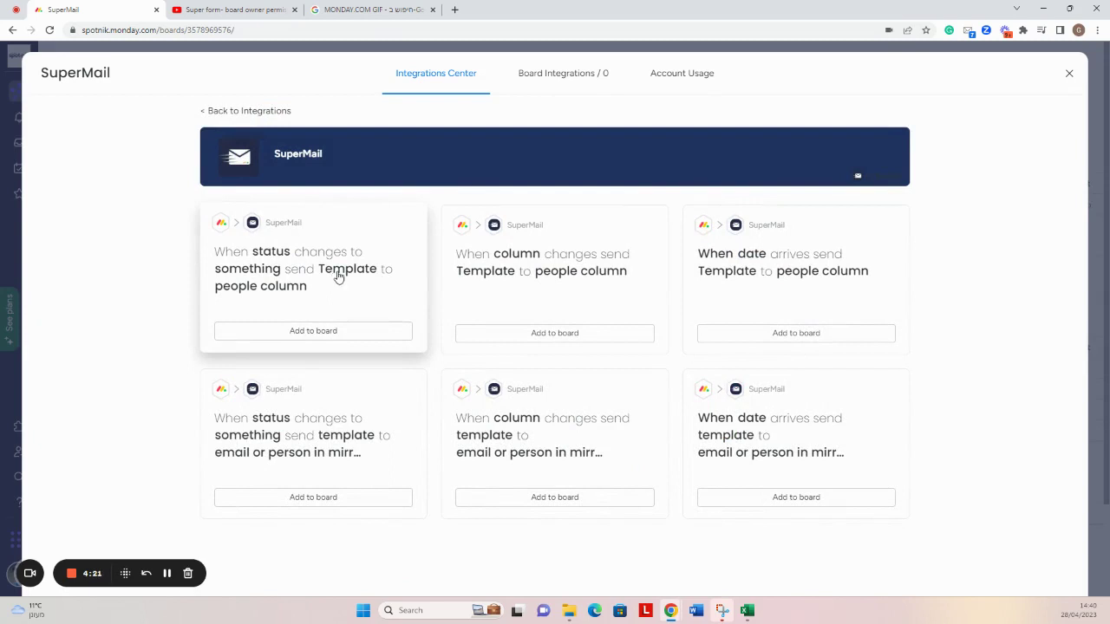
- Back out of the send-to-people recipe and reopen SuperMail's recipes via a 'SUPER' search
left_click(338, 276)
left_click(768, 299)
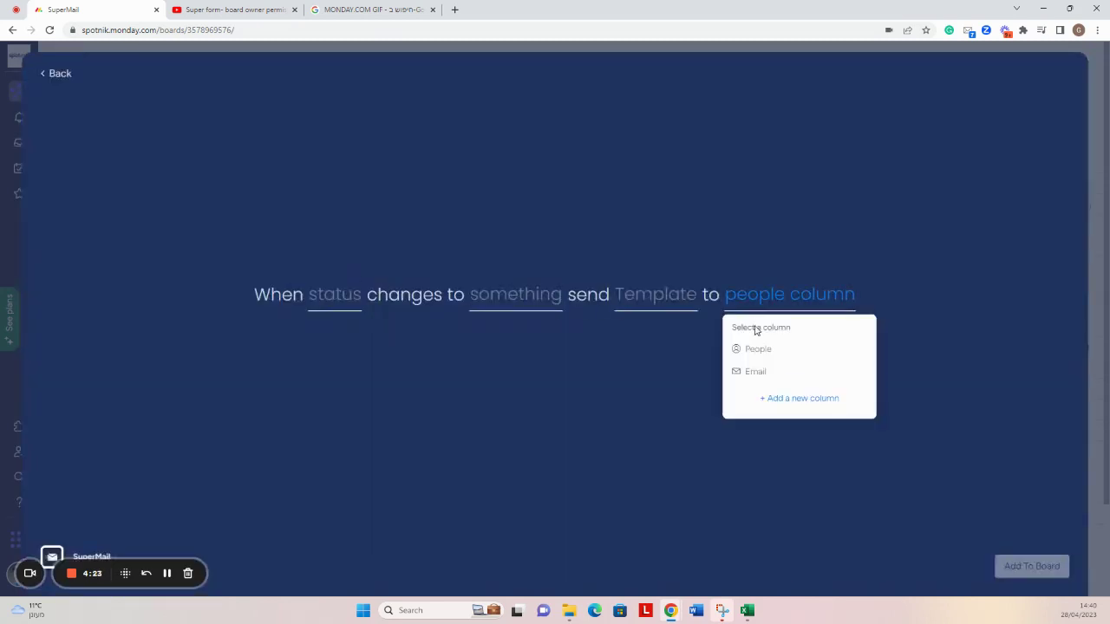
left_click(1097, 78)
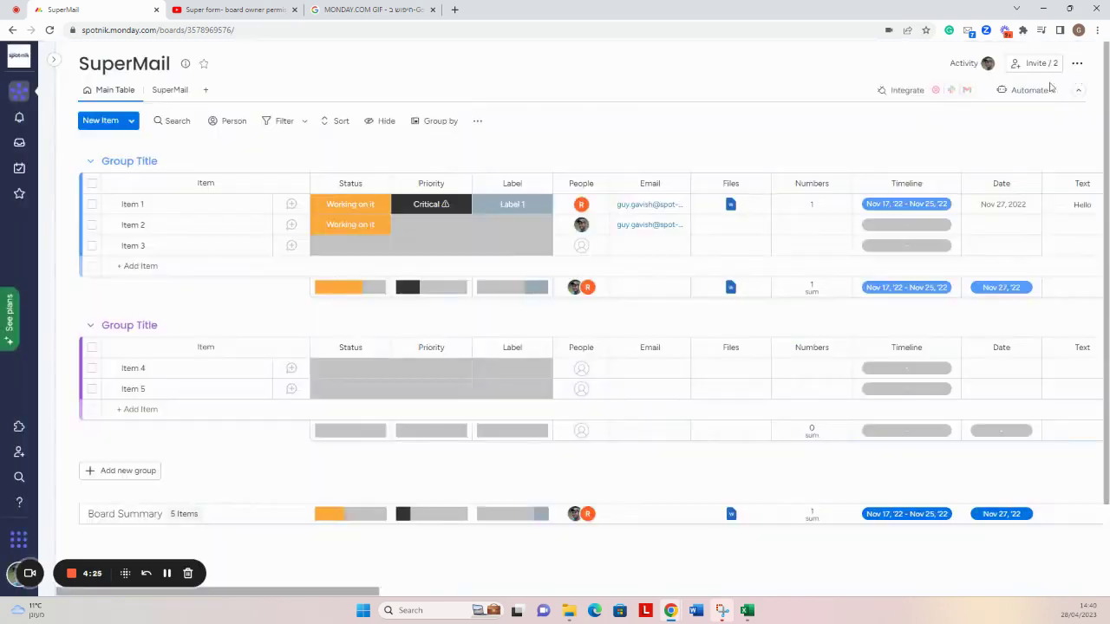
left_click(977, 91)
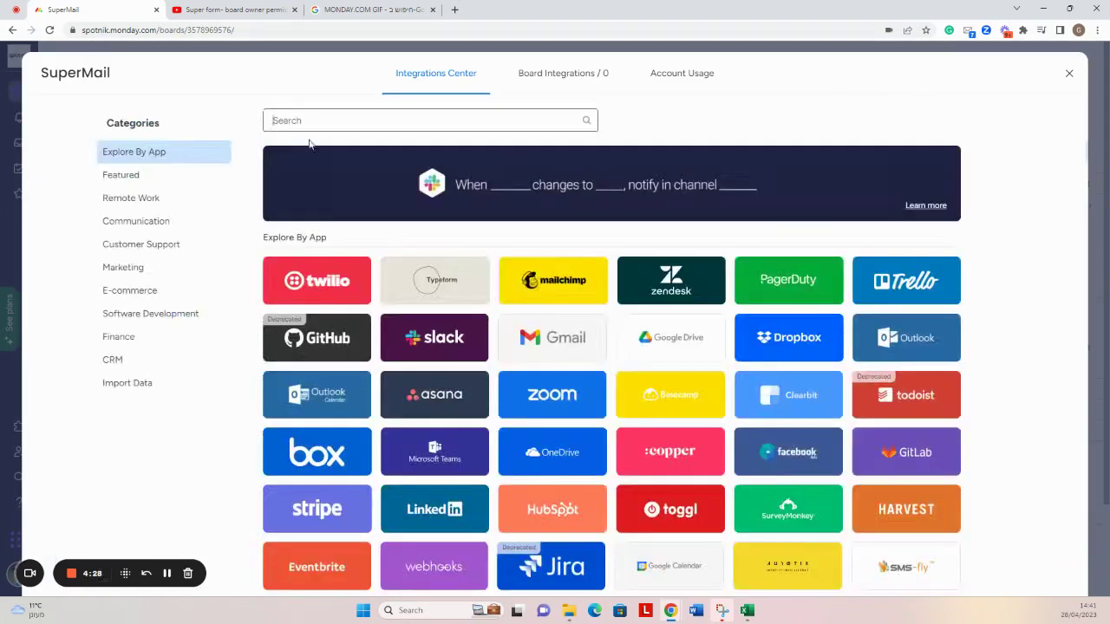
left_click(343, 119)
type("SUPER")
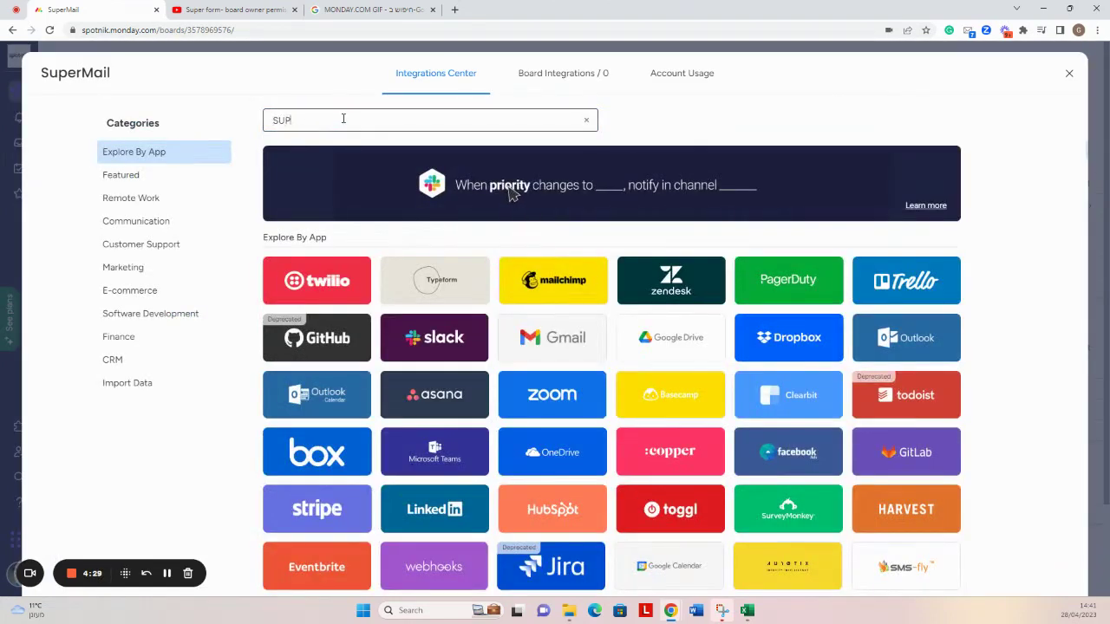
left_click(701, 299)
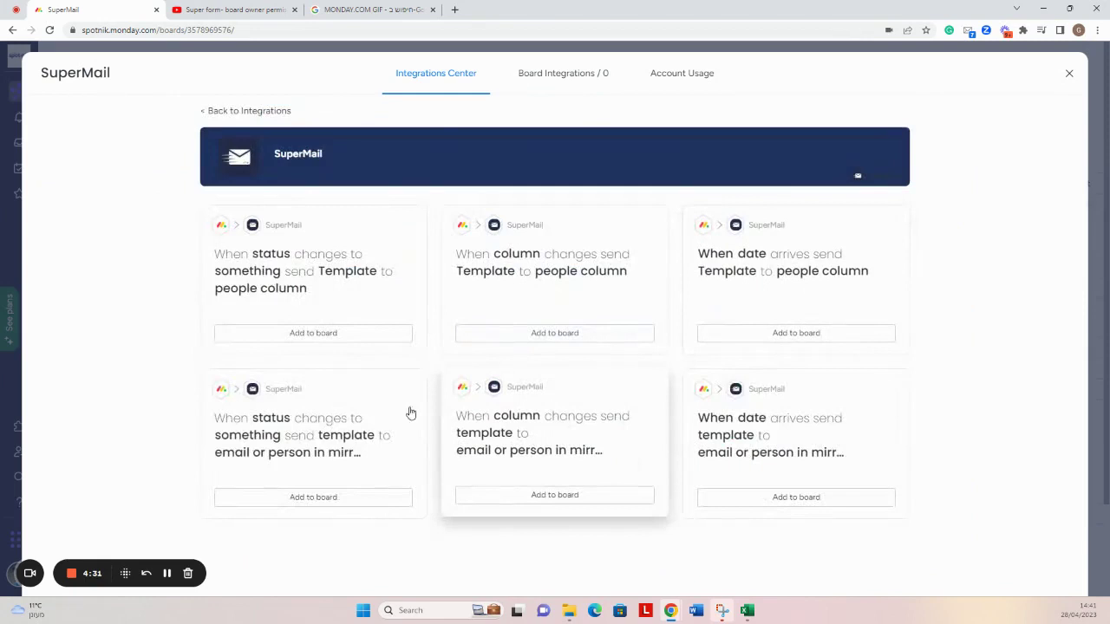
- Add the recipe: when Status changes to Done, send First Template to Mirror Email
left_click(357, 411)
left_click(744, 296)
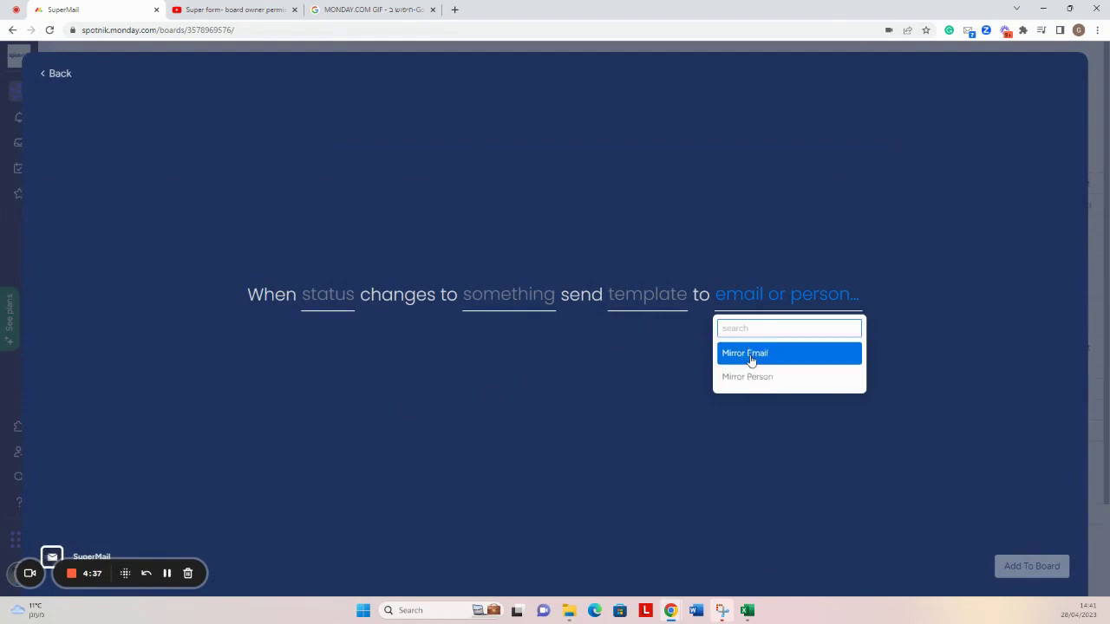
left_click(327, 293)
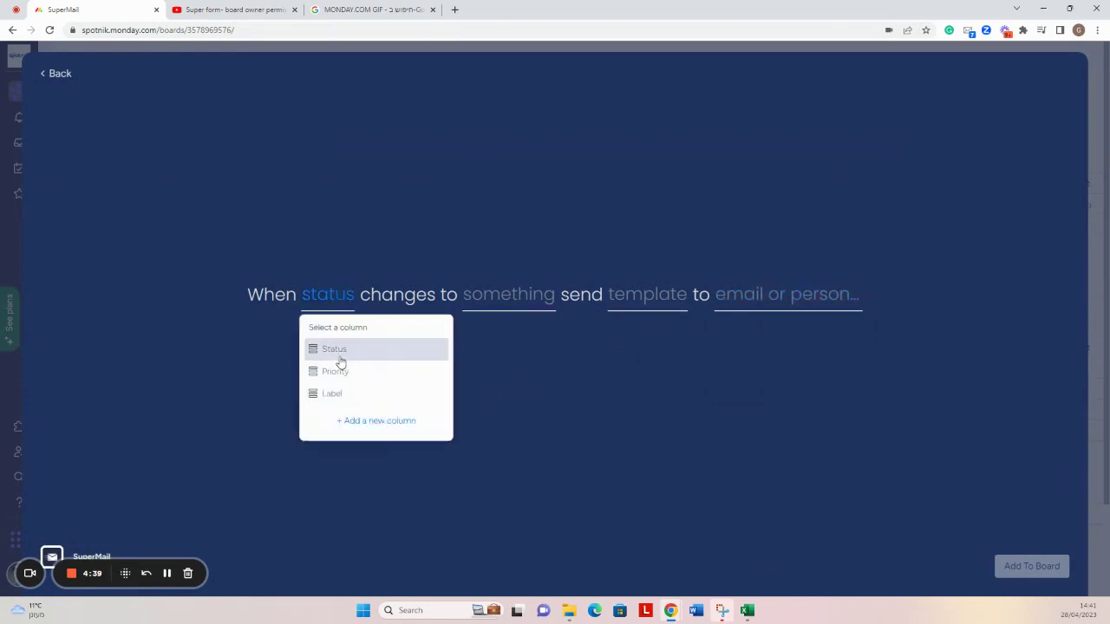
left_click(338, 353)
left_click(498, 314)
left_click(503, 394)
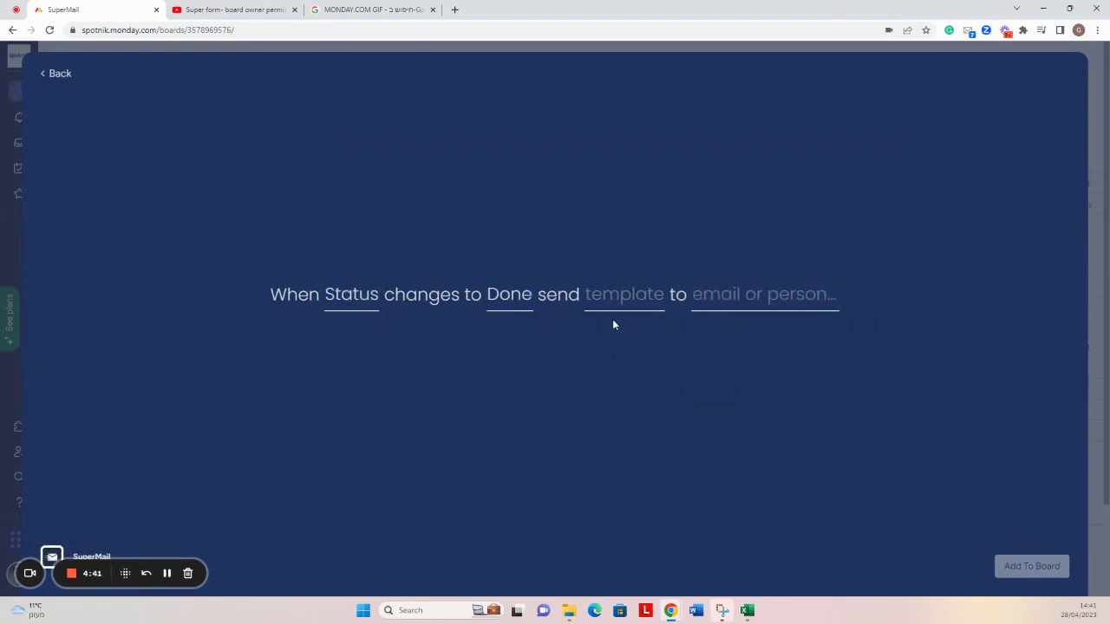
left_click(621, 300)
left_click(617, 355)
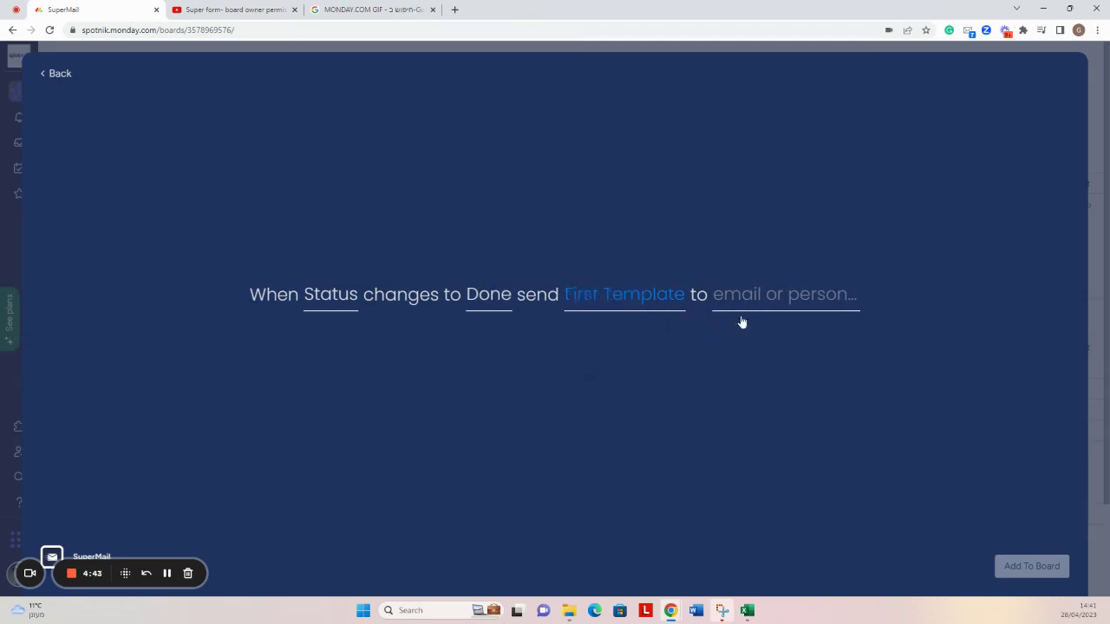
left_click(747, 305)
left_click(744, 354)
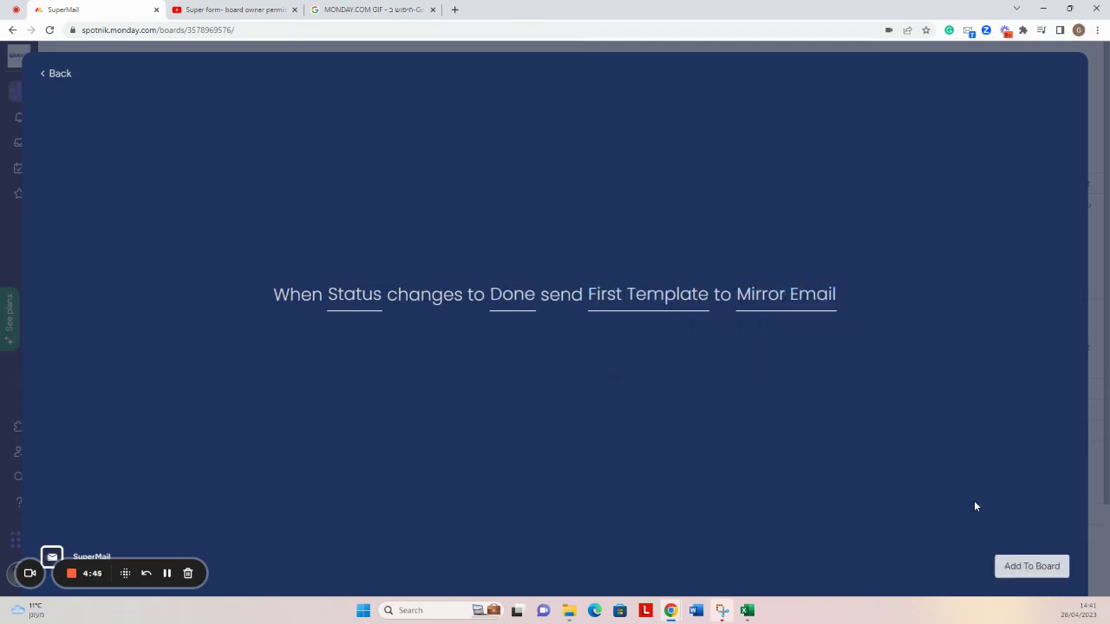
left_click(1019, 565)
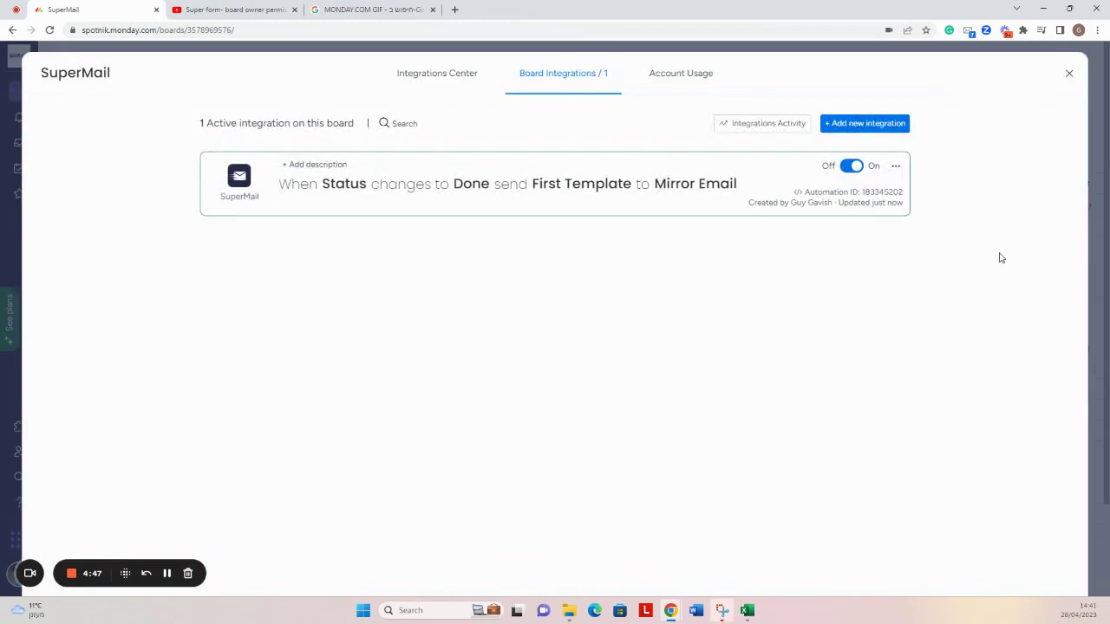
- Close the integrations window and set Item 1's Status to Done
left_click(1069, 72)
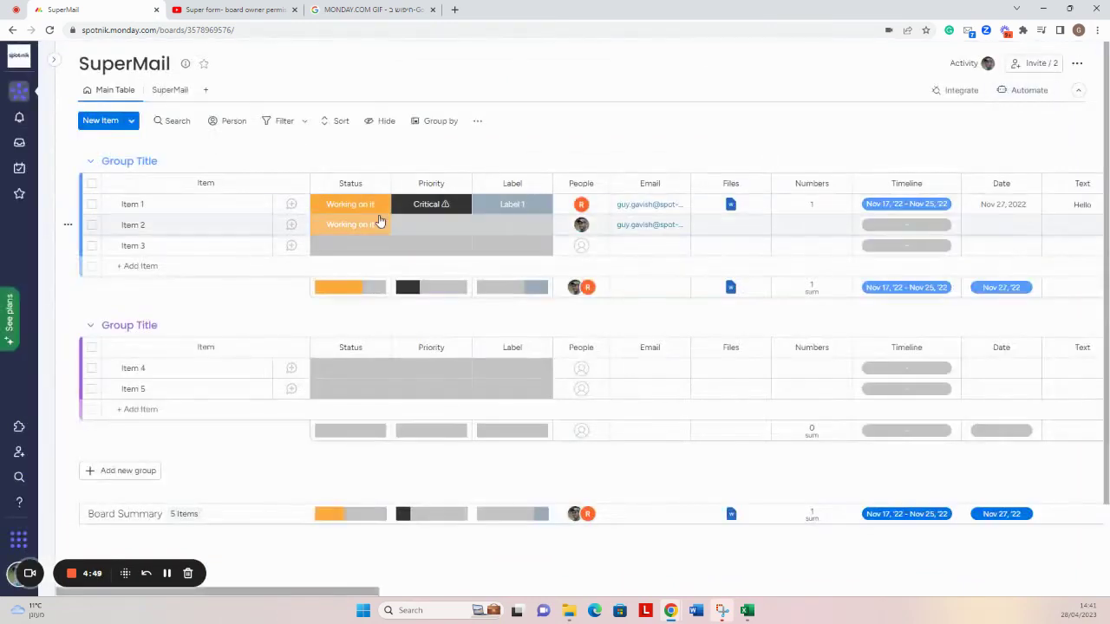
left_click(345, 203)
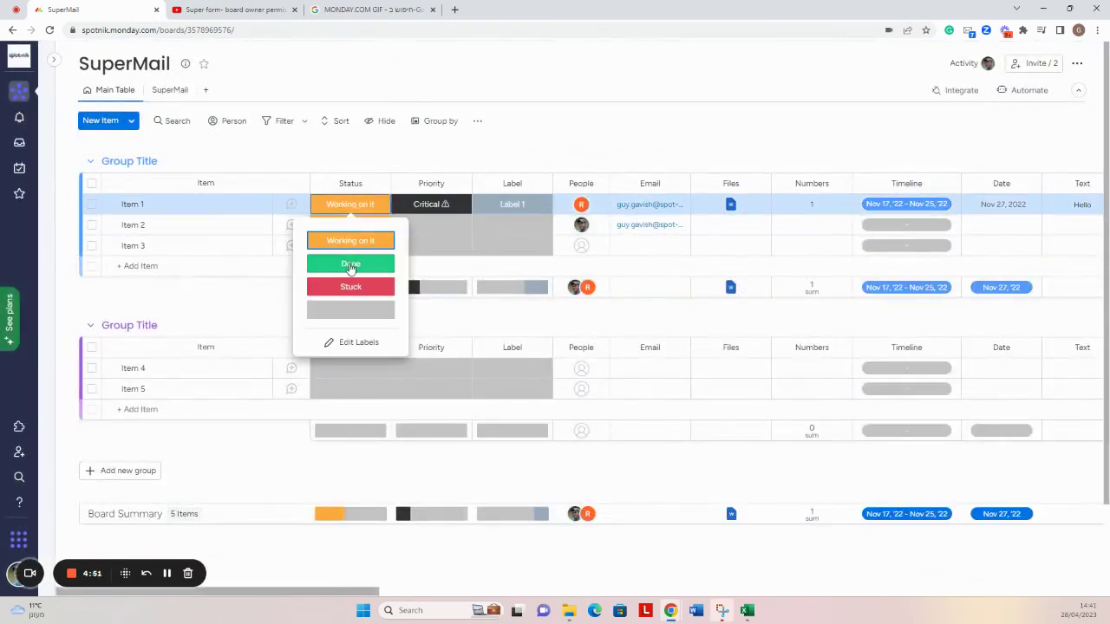
left_click(349, 262)
left_click(962, 92)
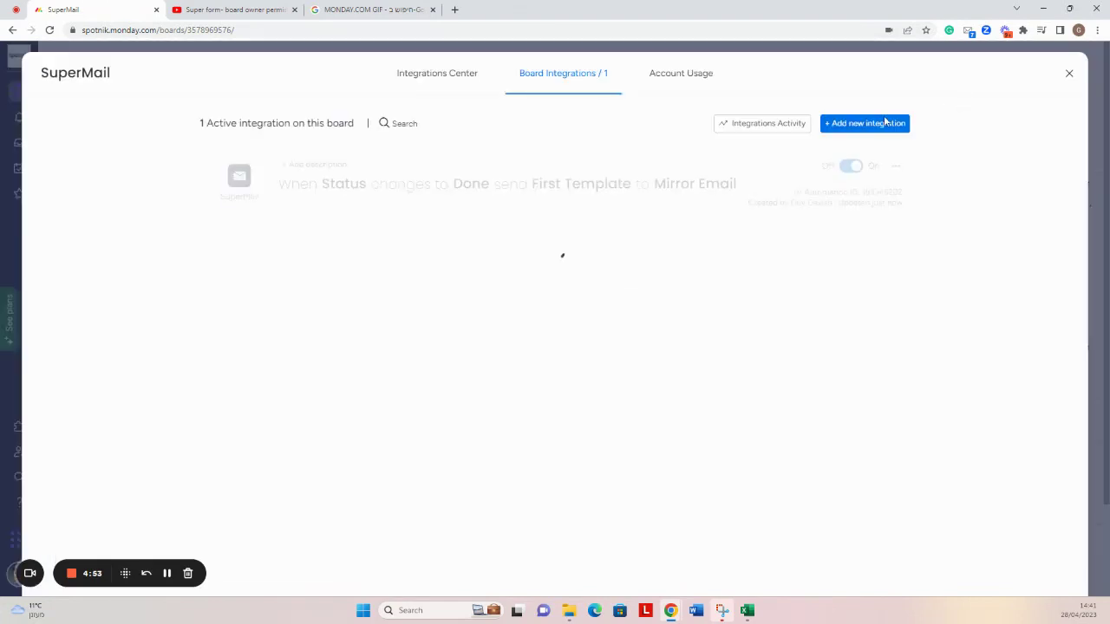
left_click(1071, 78)
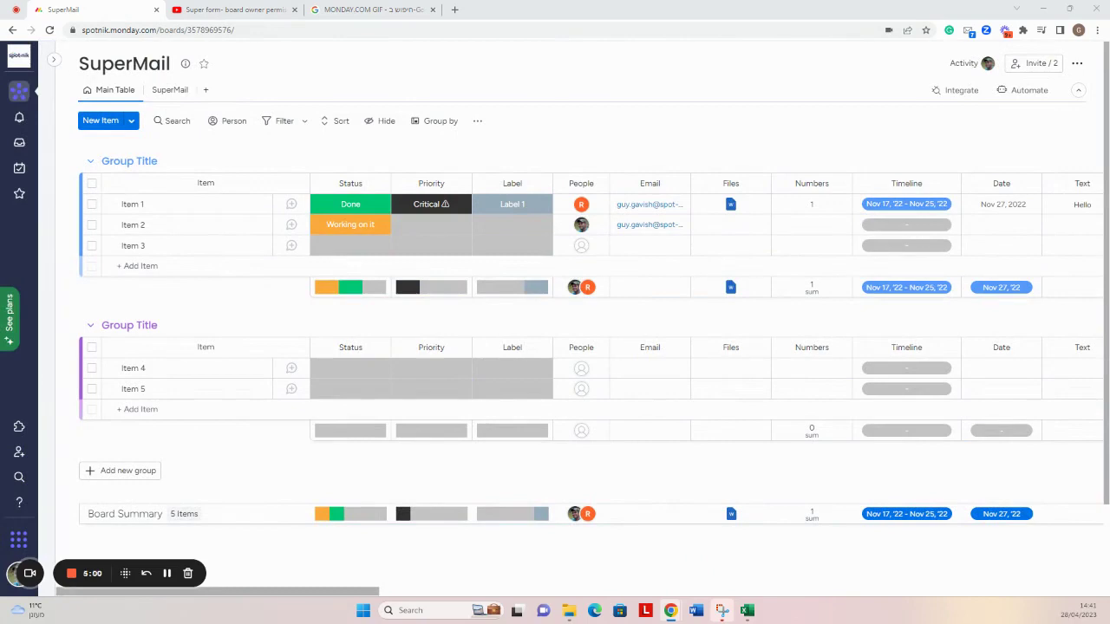
- In Gmail, review the 'First try to Item 1' email's body, animated GIF and three attachments
left_click(239, 7)
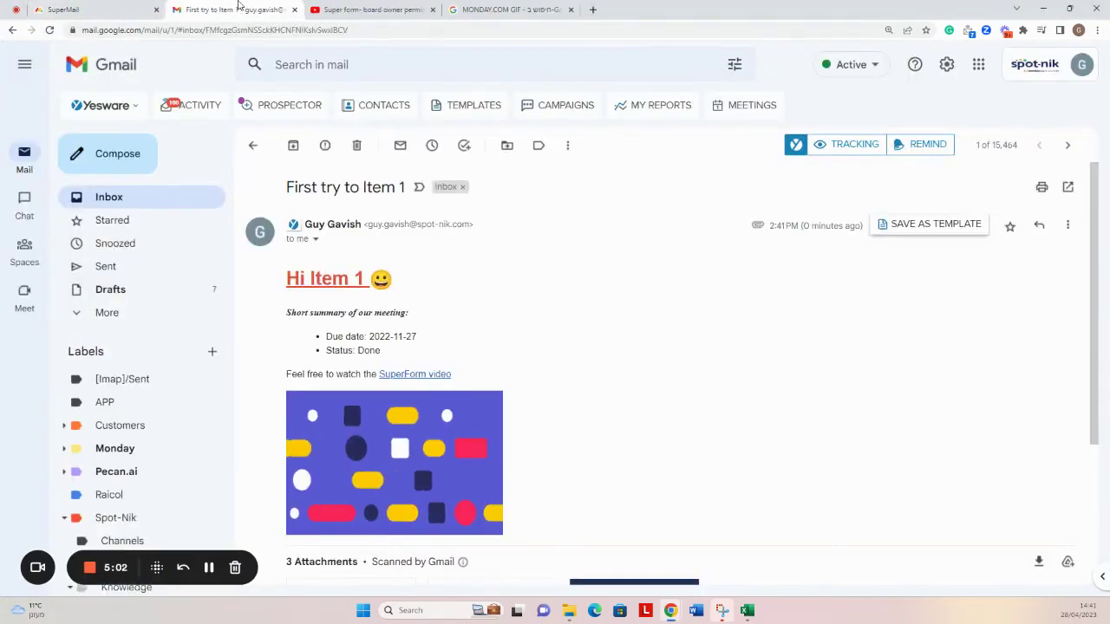
scroll(503, 313, "down", 2)
scroll(468, 329, "up", 1)
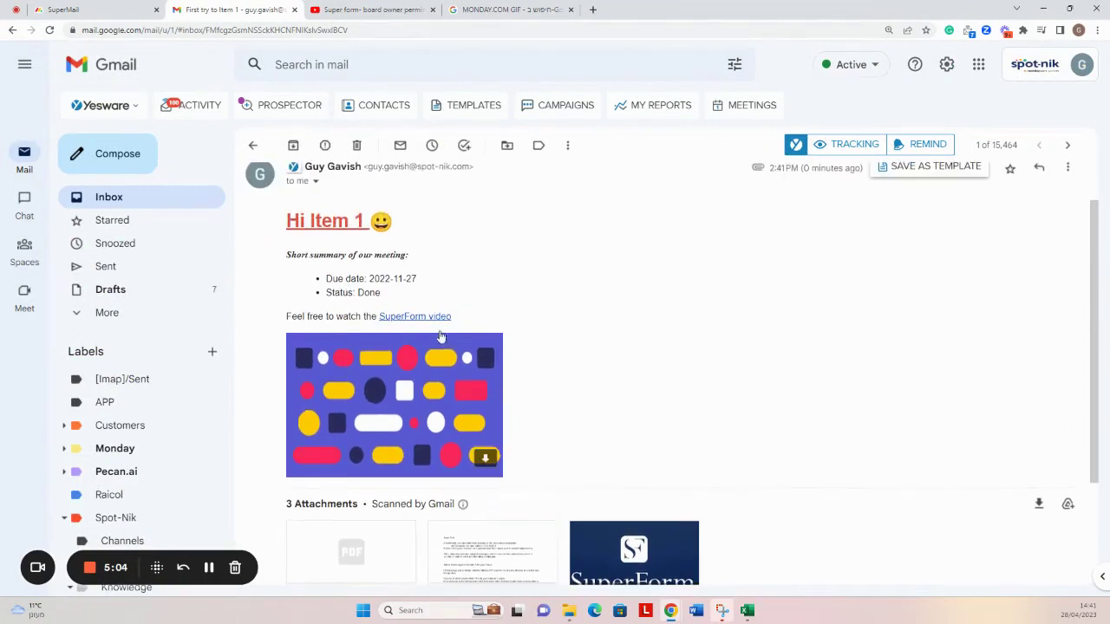
scroll(531, 463, "down", 2)
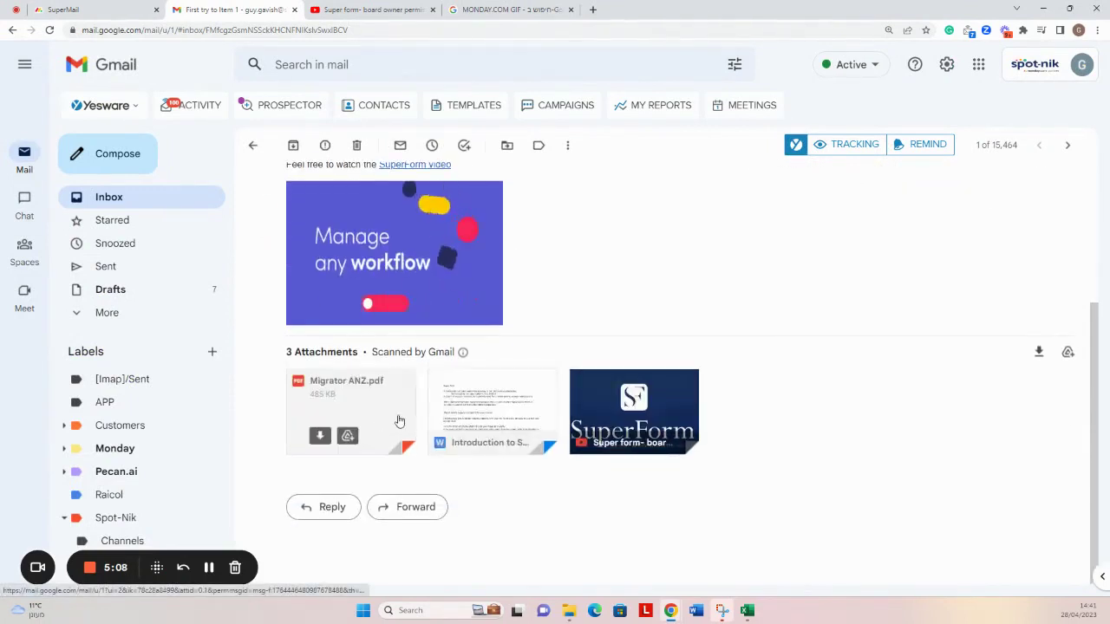
scroll(486, 411, "up", 1)
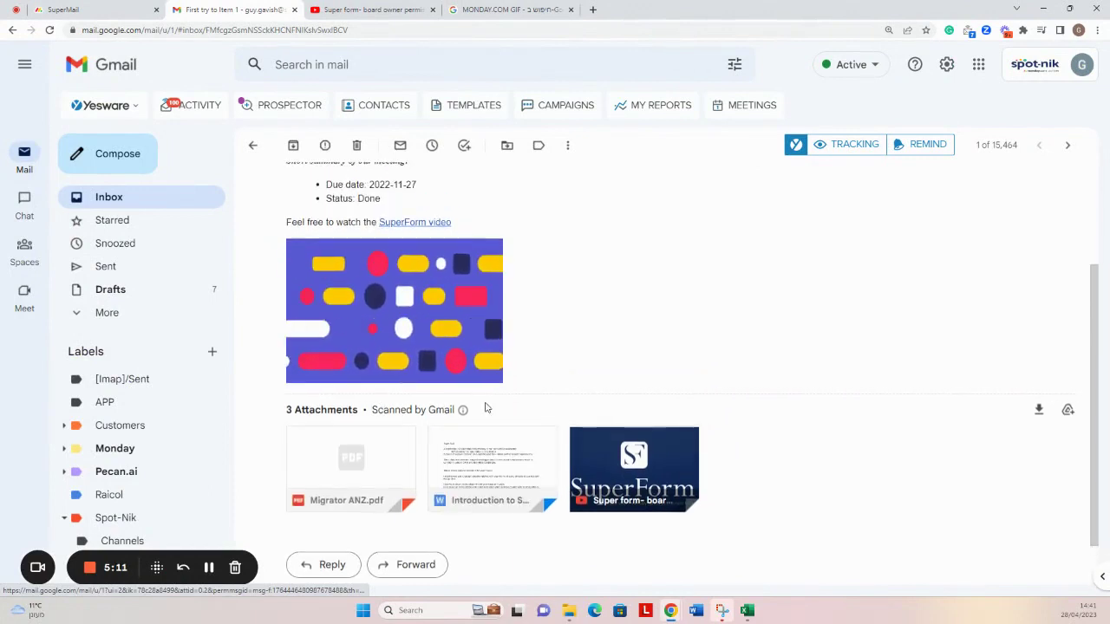
scroll(486, 407, "up", 3)
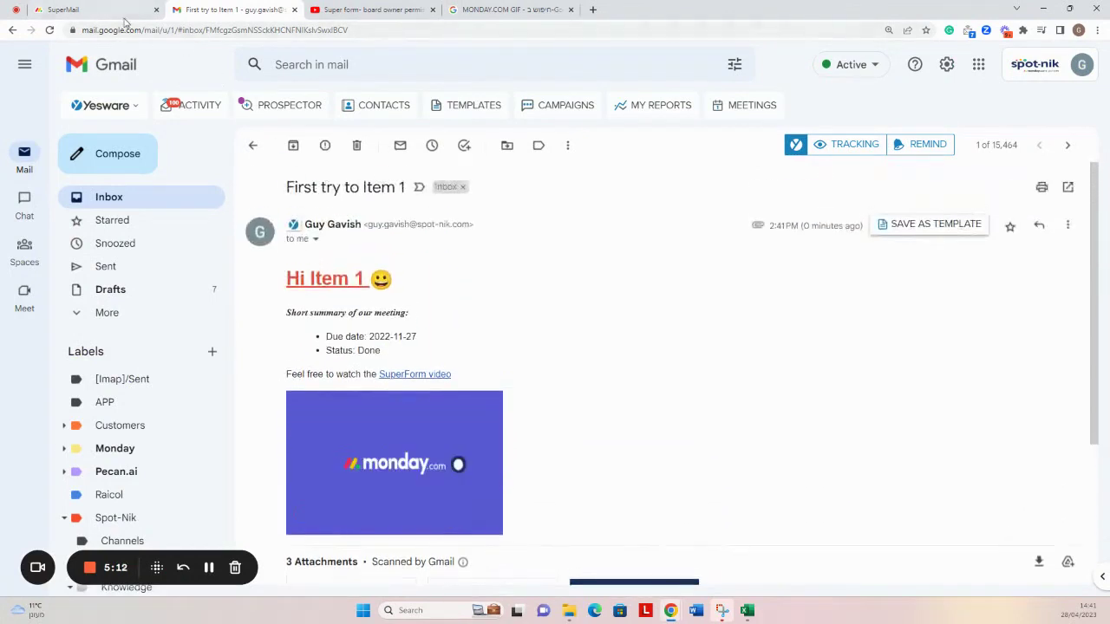
- Back in monday.com, select and deselect the first group, then show the SuperMail view with First Template
left_click(124, 16)
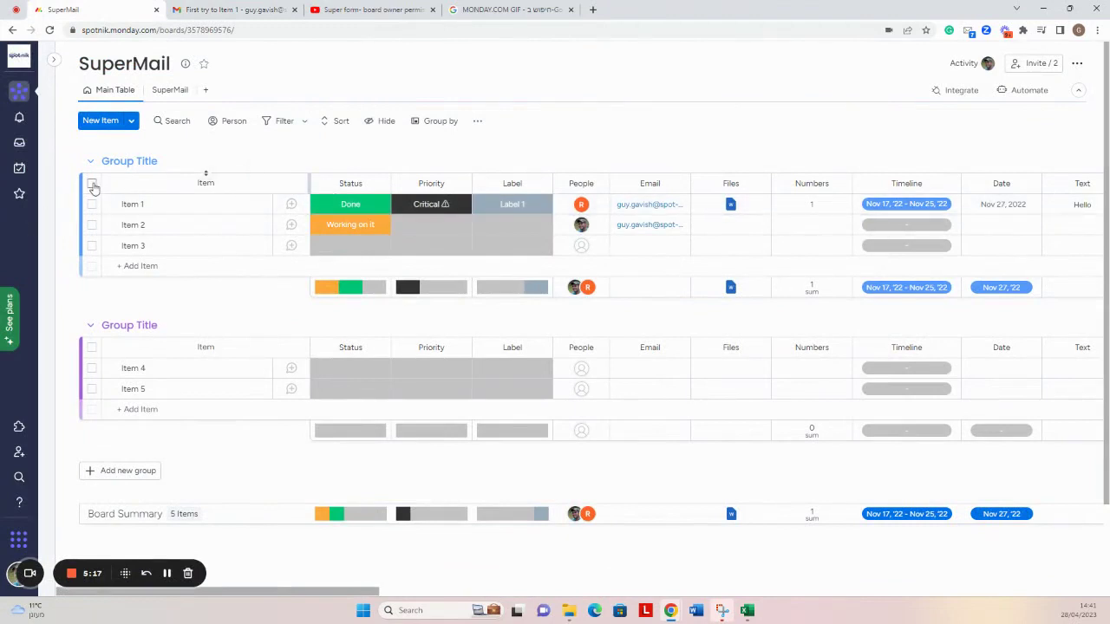
left_click(91, 184)
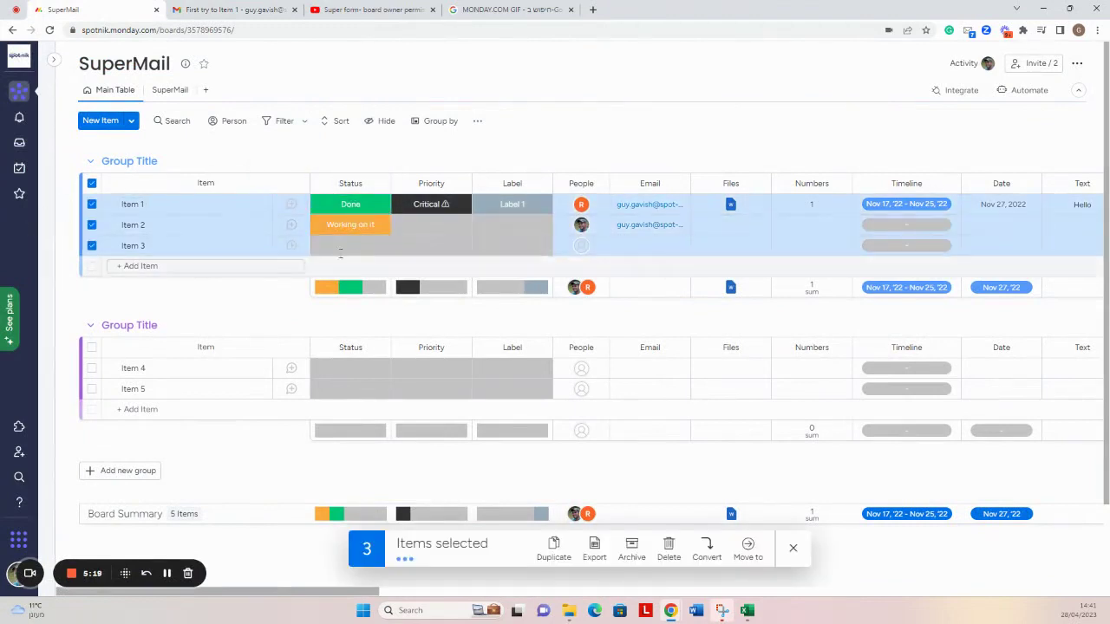
left_click(91, 184)
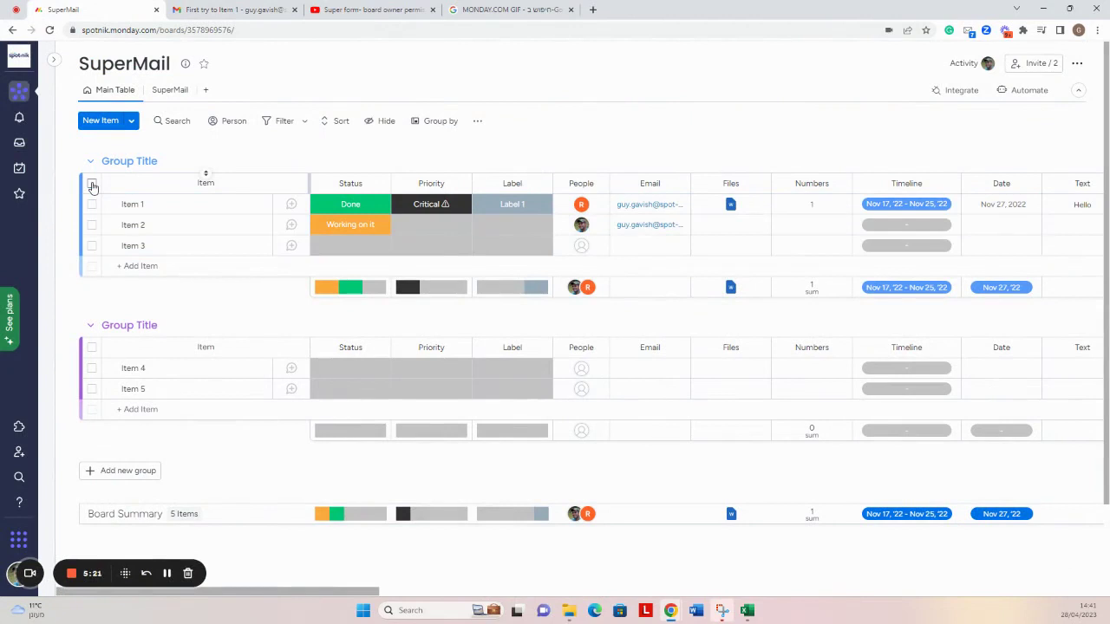
left_click(172, 90)
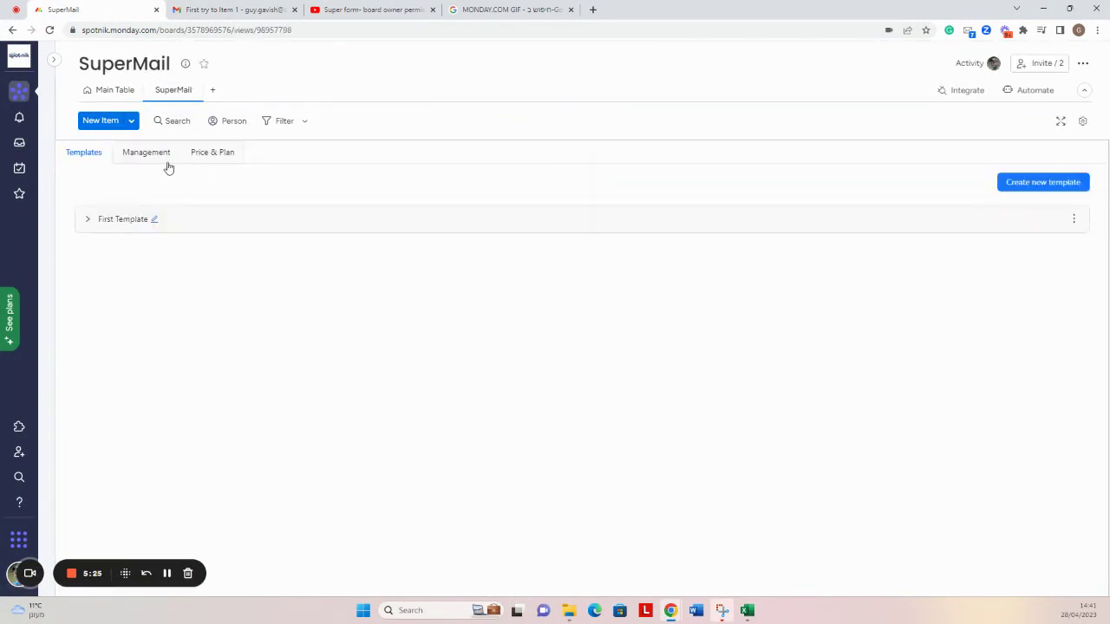
- Browse SuperMail's Management dashboard and templates table, then view the Enterprise plan on Price & Plan
left_click(146, 153)
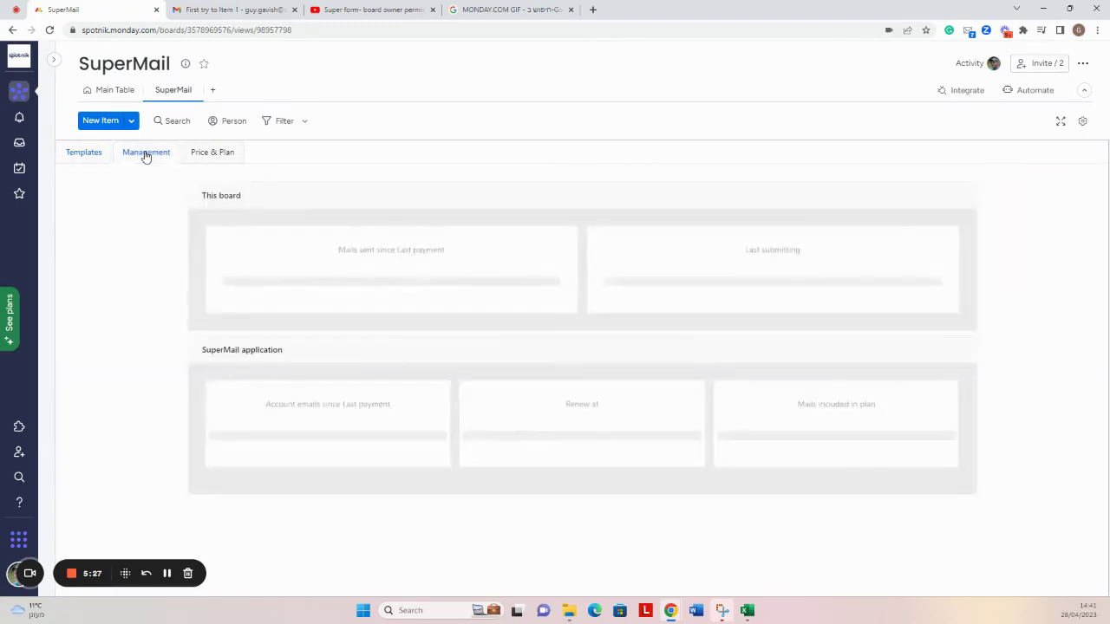
scroll(804, 329, "down", 2)
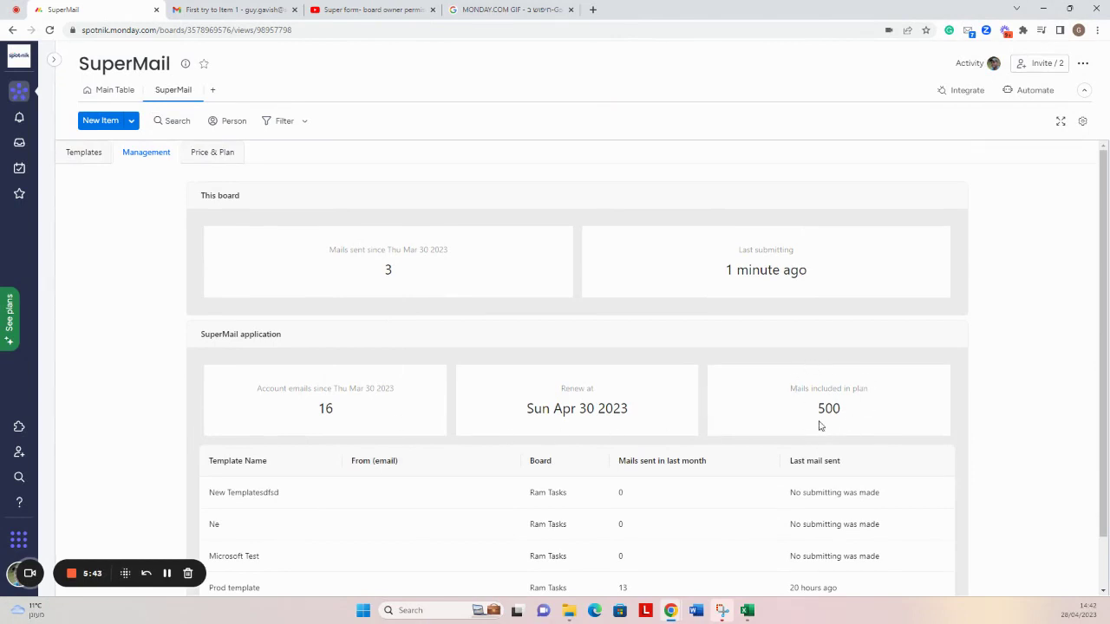
scroll(854, 425, "down", 2)
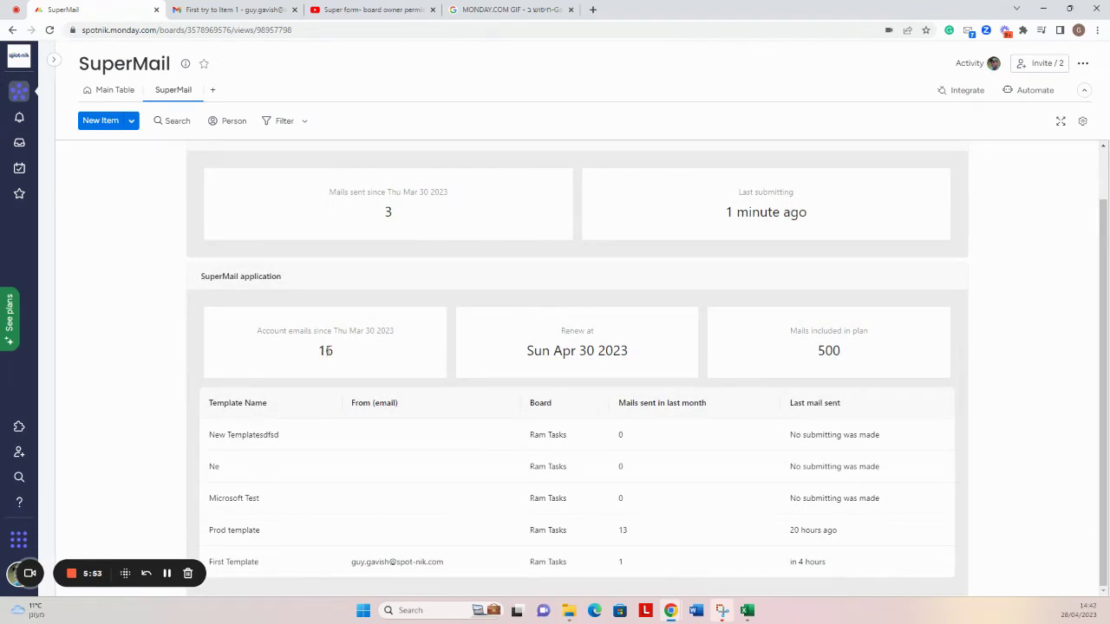
scroll(327, 350, "up", 1)
left_click(201, 154)
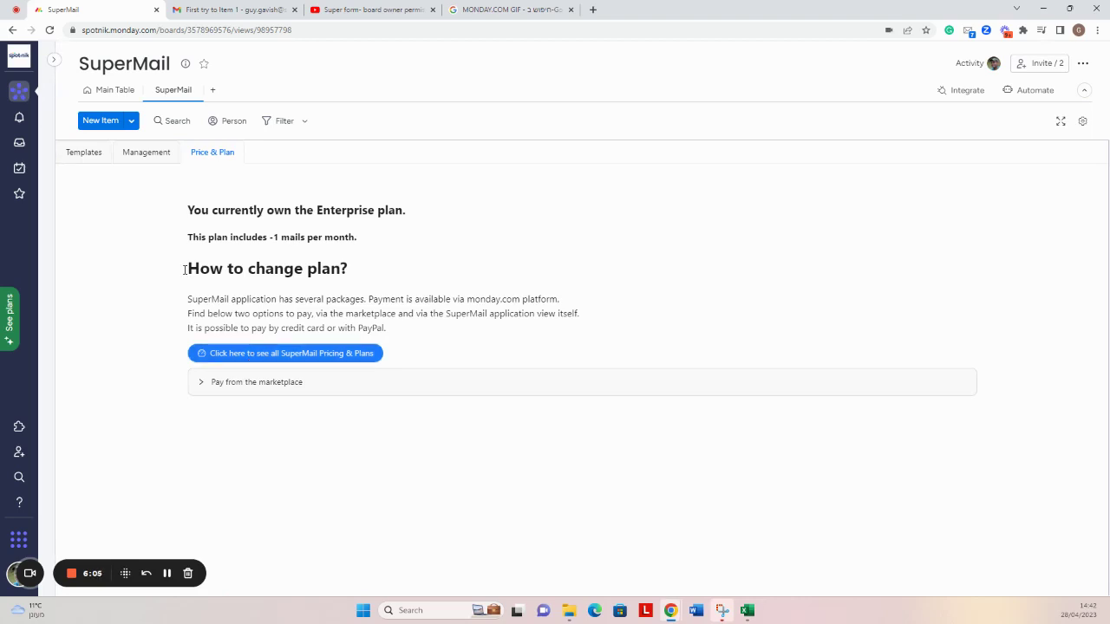
- Return to the board's Main Table, where Item 1 now shows Done
left_click(110, 91)
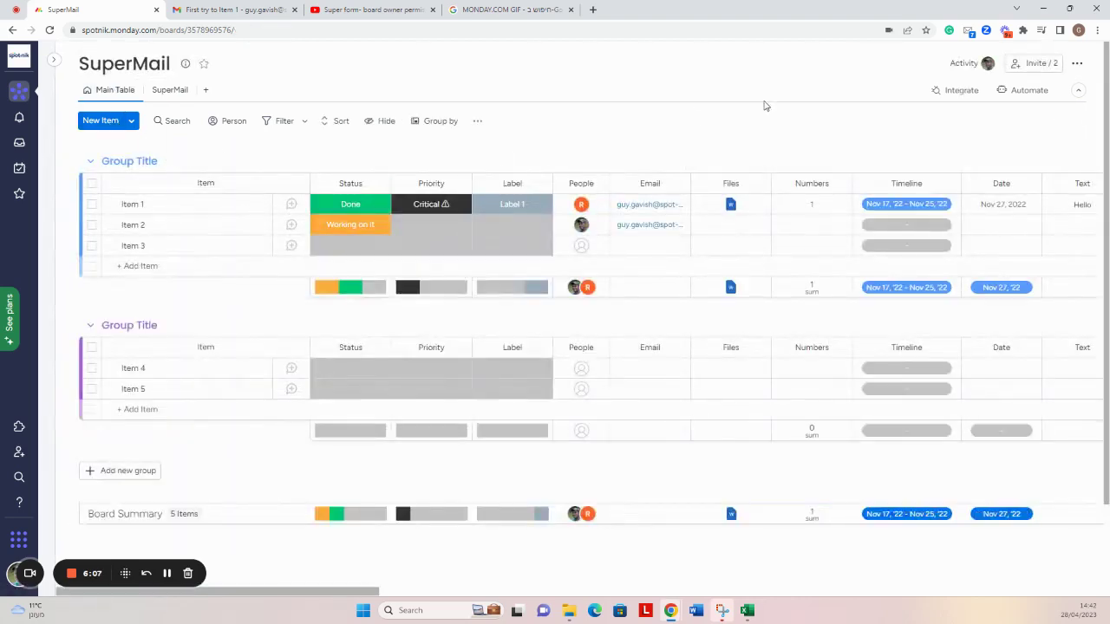